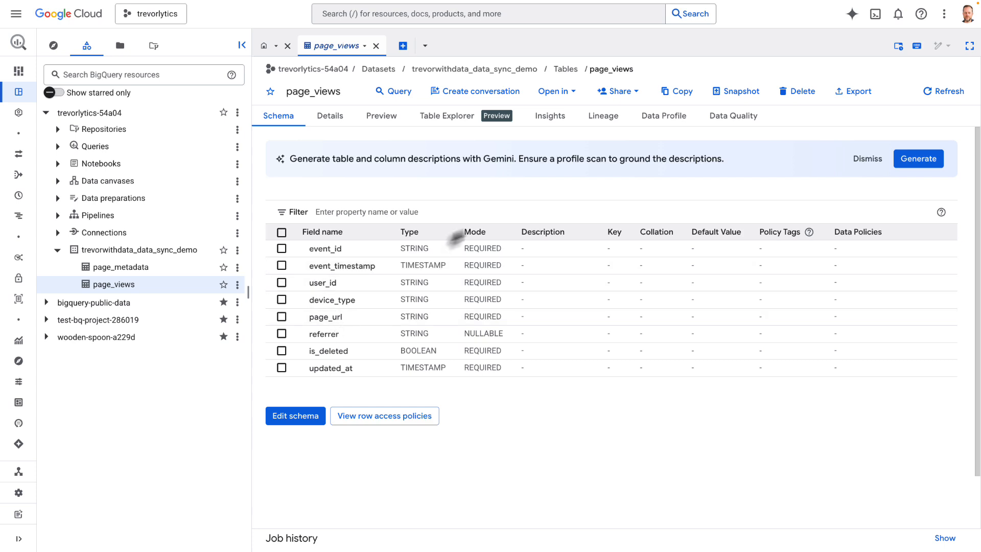
Preview the rows and columns of the page_views table in BigQuery, and open the page_metadata table
{"action": "left_click", "coordinate": [379, 118]}
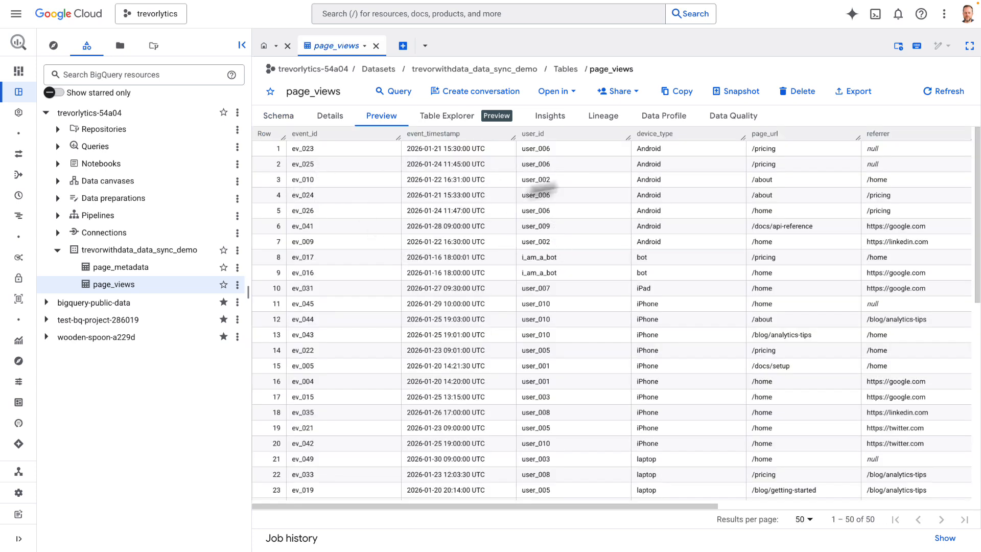
{"action": "scroll", "coordinate": [782, 217], "scroll_direction": "right", "scroll_amount": 1}
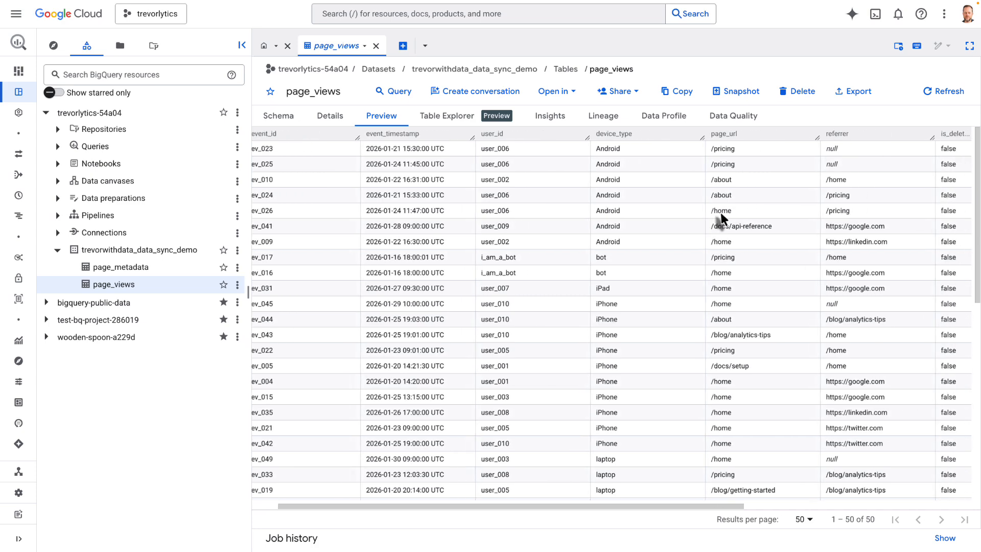
{"action": "scroll", "coordinate": [782, 217], "scroll_direction": "left", "scroll_amount": 1}
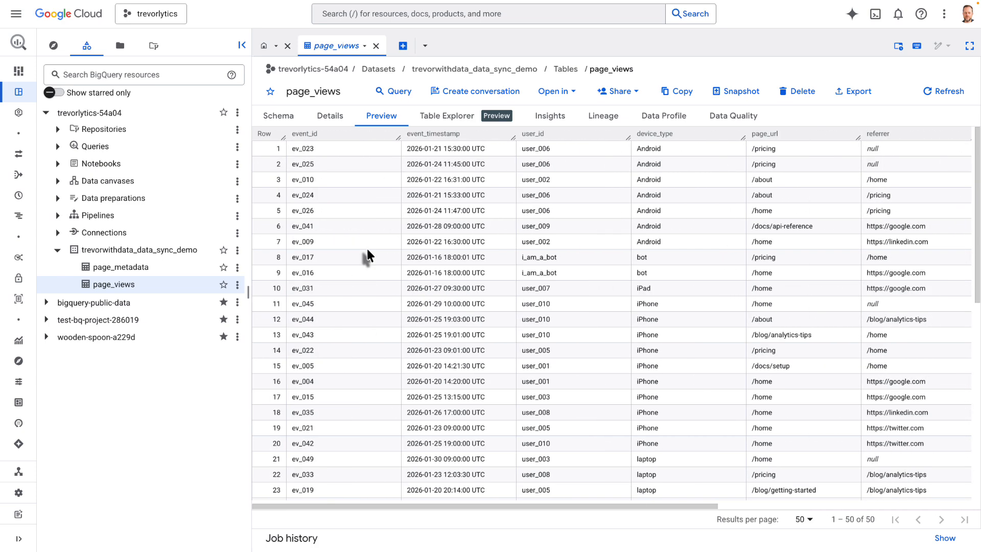
{"action": "left_click", "coordinate": [120, 266]}
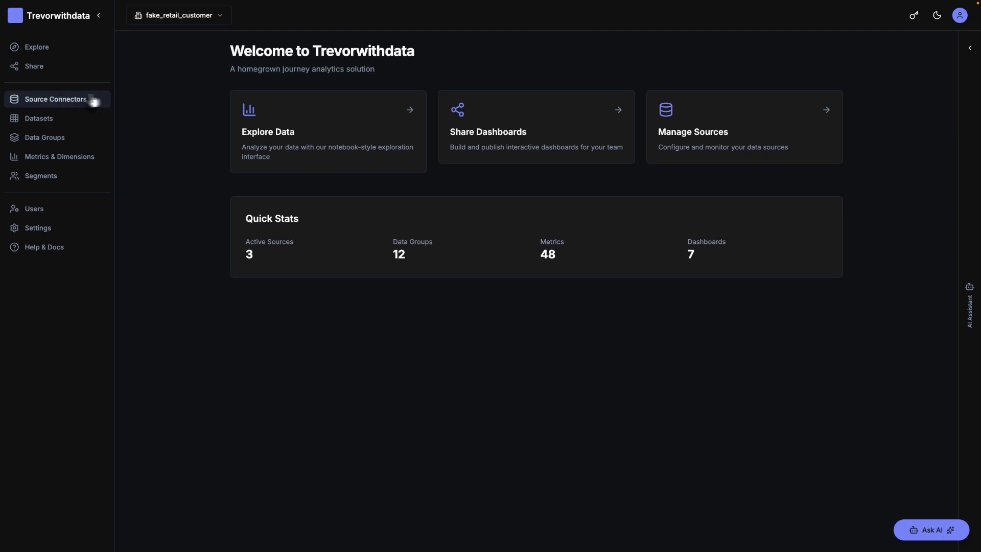
Switch to Trevorwithdata and begin adding a new source connector of type BigQuery
{"action": "left_click", "coordinate": [55, 102]}
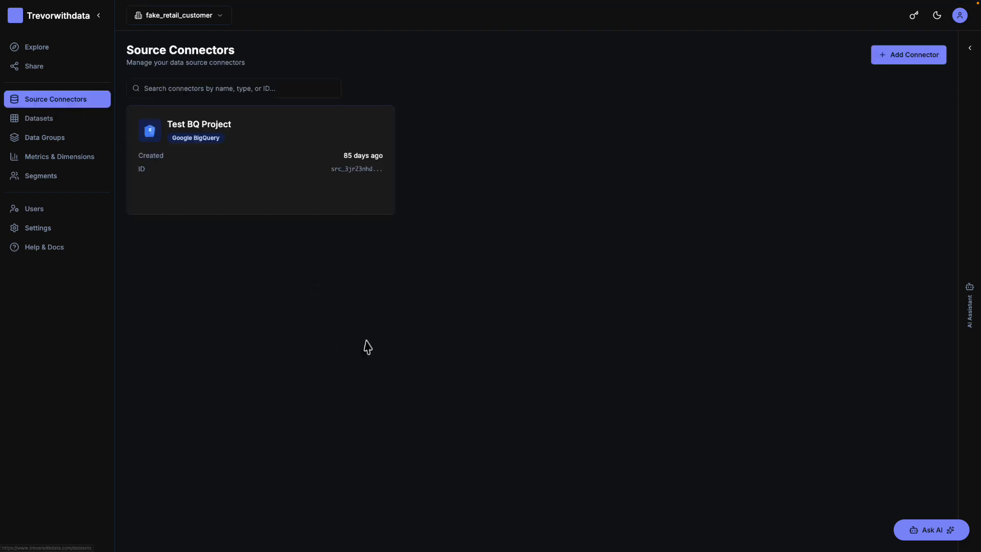
{"action": "left_click", "coordinate": [894, 60]}
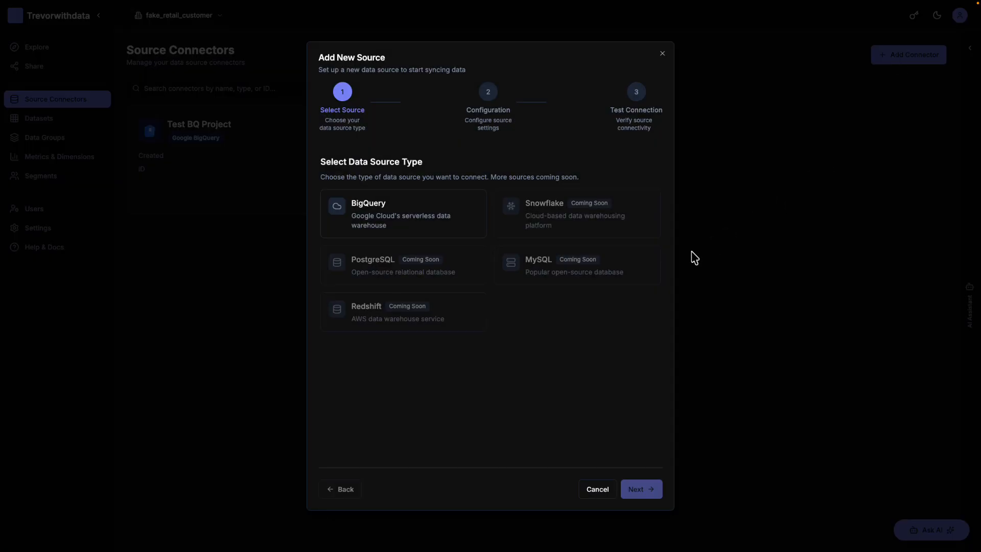
{"action": "left_click", "coordinate": [414, 210]}
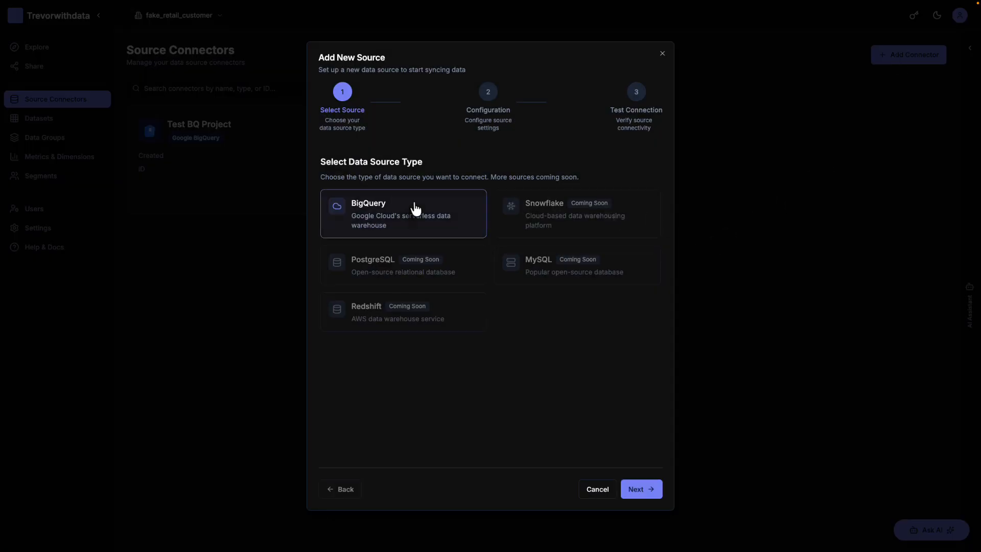
{"action": "left_click", "coordinate": [642, 491]}
Name the source My BigQuery Source, with project ID trevorlytics-54a04 and dataset ID trevorwithdata_data_sync_demo
{"action": "left_click", "coordinate": [401, 260]}
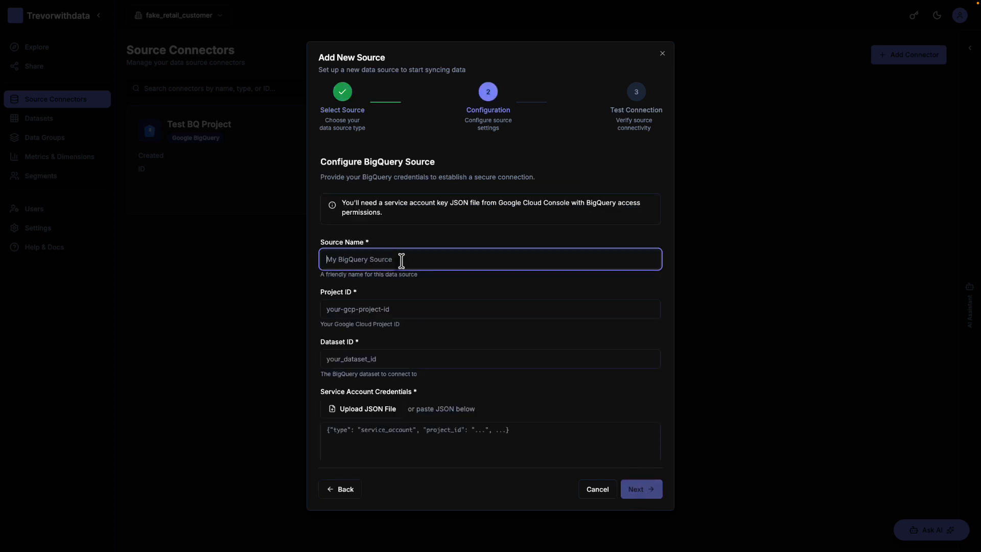
{"action": "type", "text": "My BigQuery Source"}
{"action": "key", "text": "Tab"}
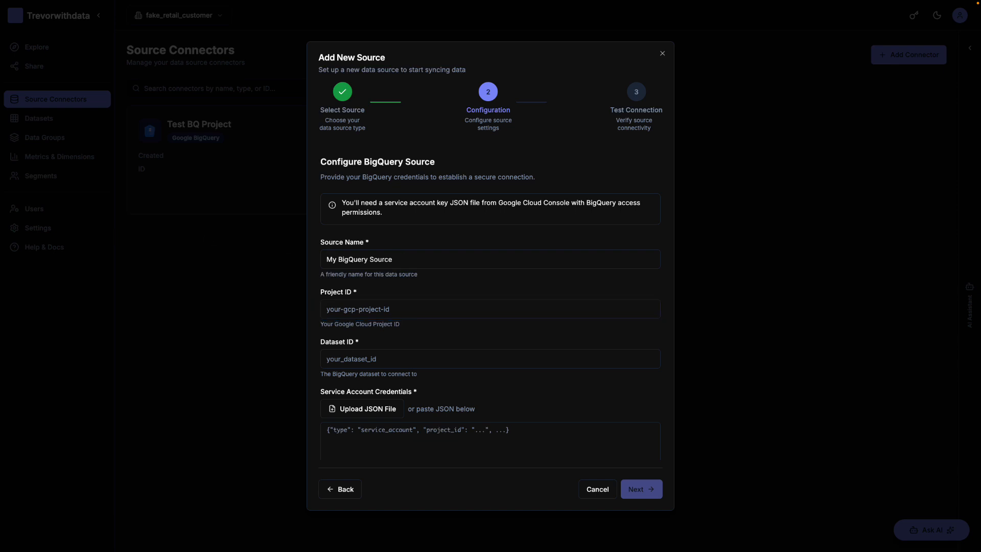
{"action": "left_click", "coordinate": [359, 310]}
{"action": "type", "text": "trevorlytics-54a04"}
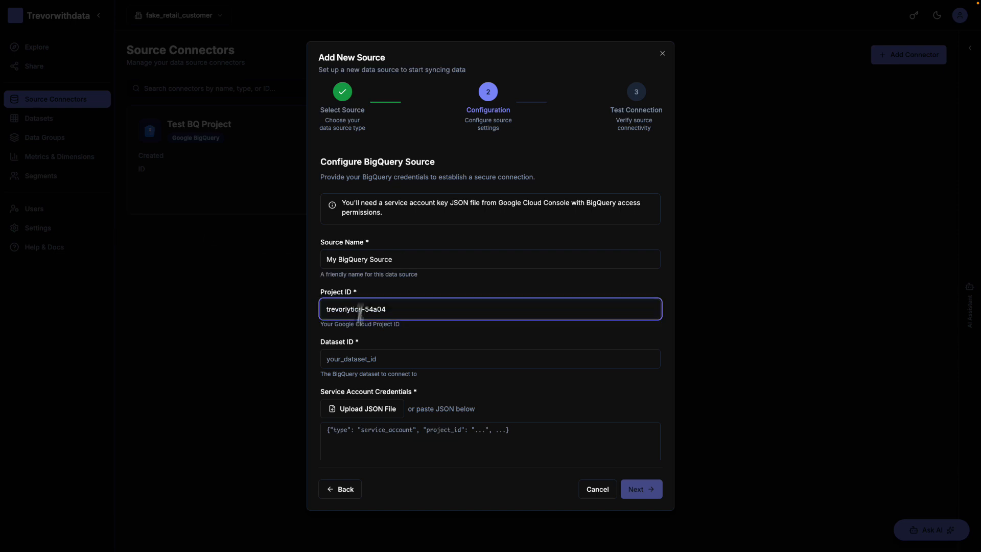
{"action": "left_click", "coordinate": [348, 356]}
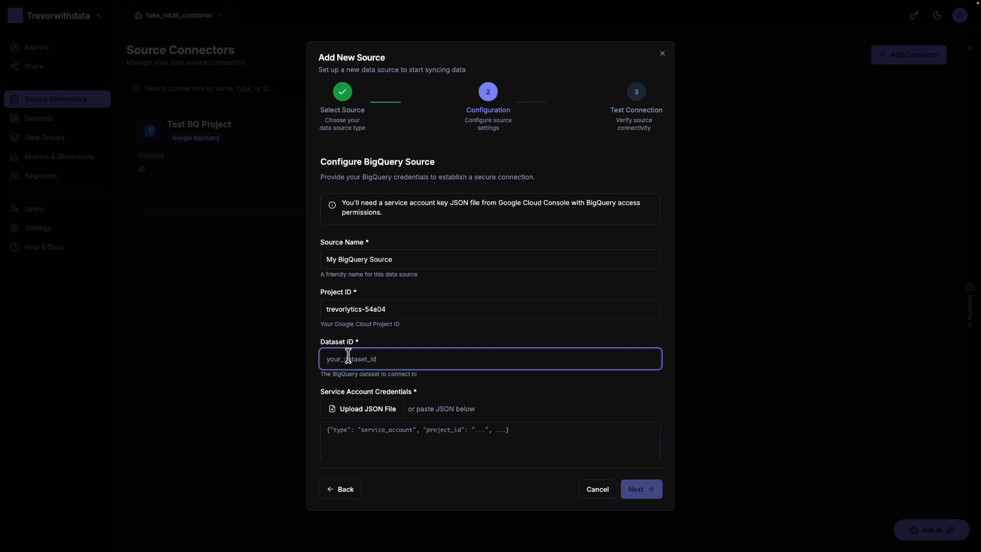
{"action": "key", "text": "alt+Tab"}
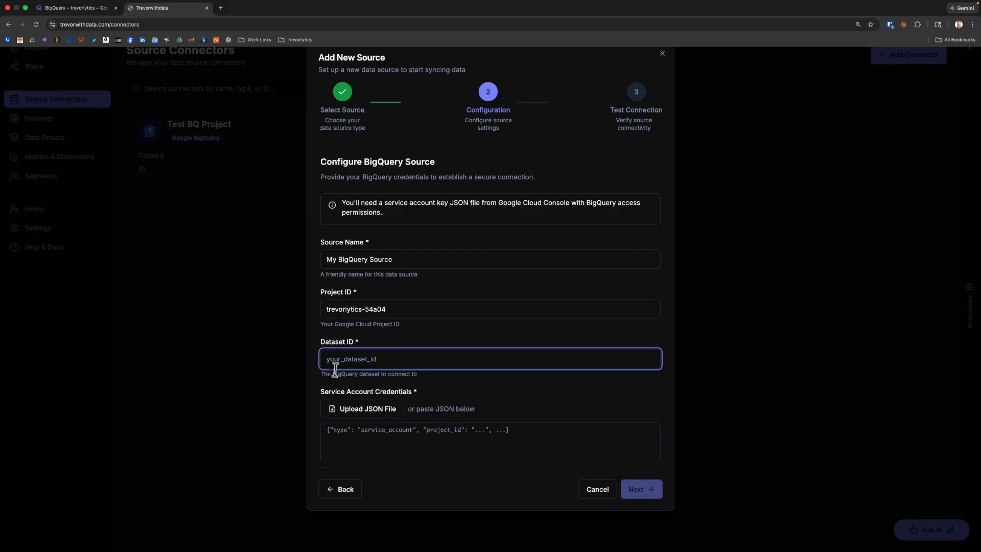
{"action": "type", "text": "trevorwit"}
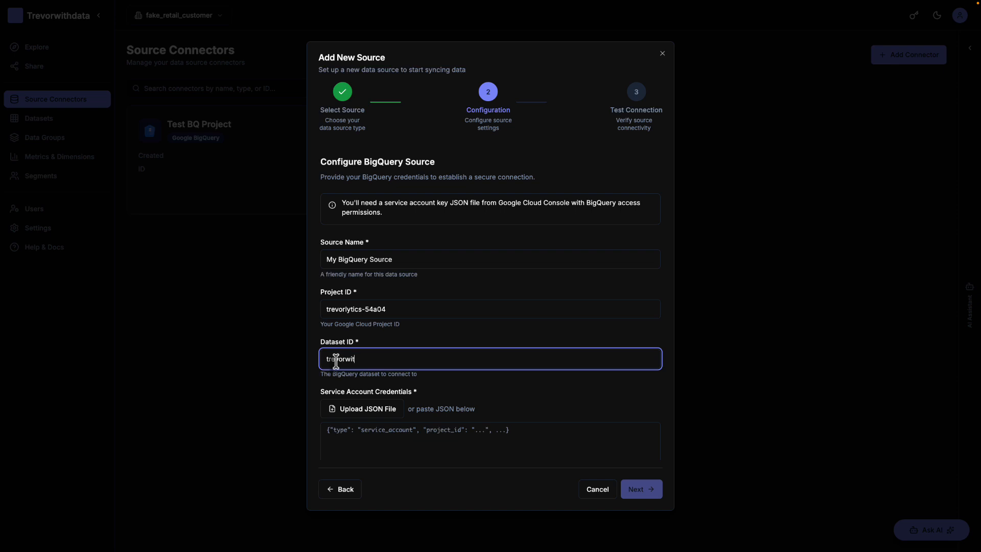
{"action": "type", "text": "hdata_data_sync_demo"}
{"action": "left_click", "coordinate": [538, 397]}
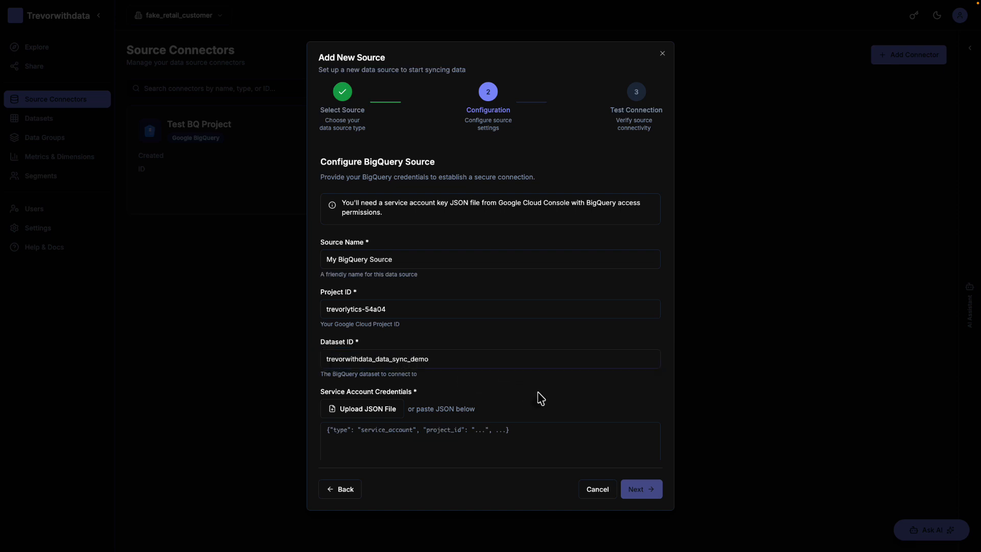
Paste the service account key JSON as the source's credentials, and save the source after running its connection test
{"action": "scroll", "coordinate": [540, 398], "scroll_direction": "down", "scroll_amount": 1}
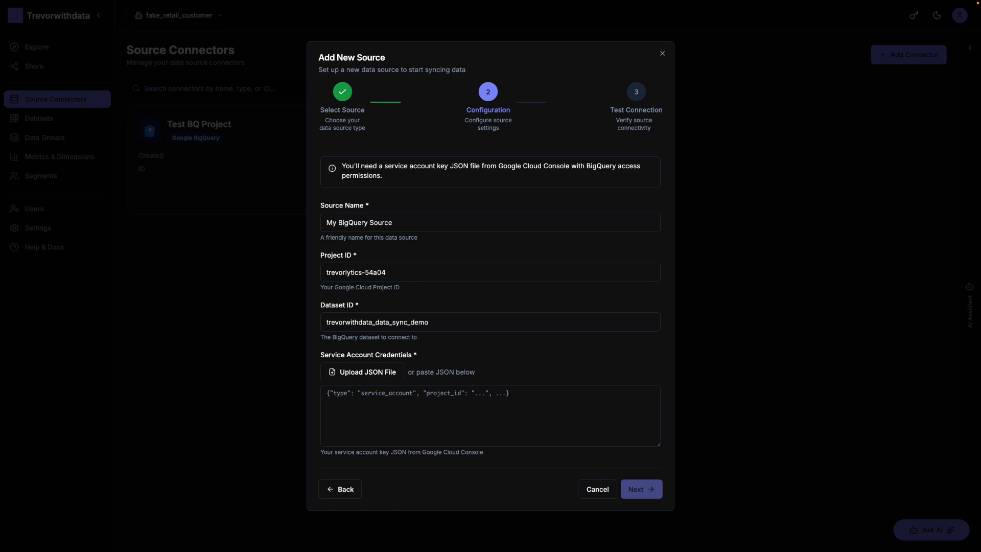
{"action": "left_click", "coordinate": [383, 407]}
{"action": "key", "text": "ctrl+v"}
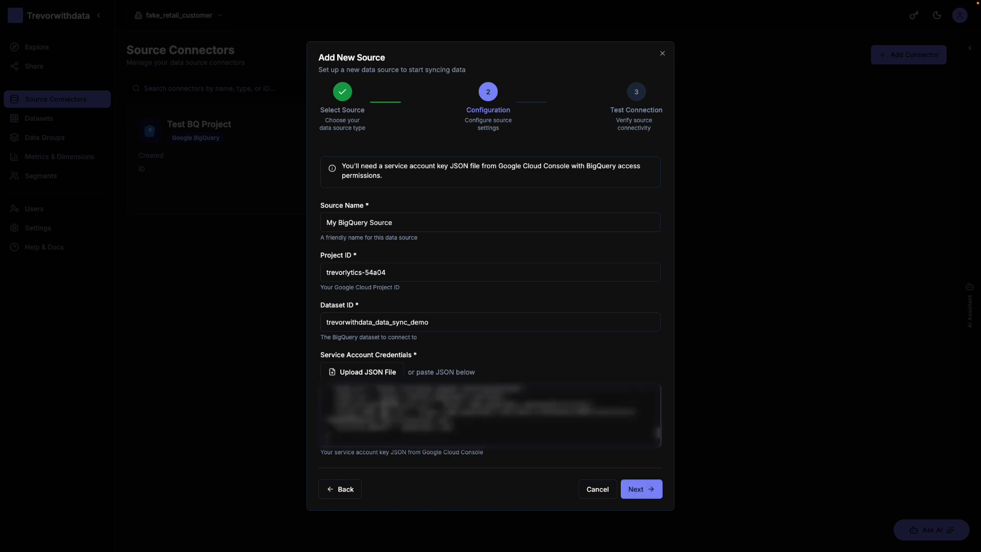
{"action": "left_click", "coordinate": [638, 491]}
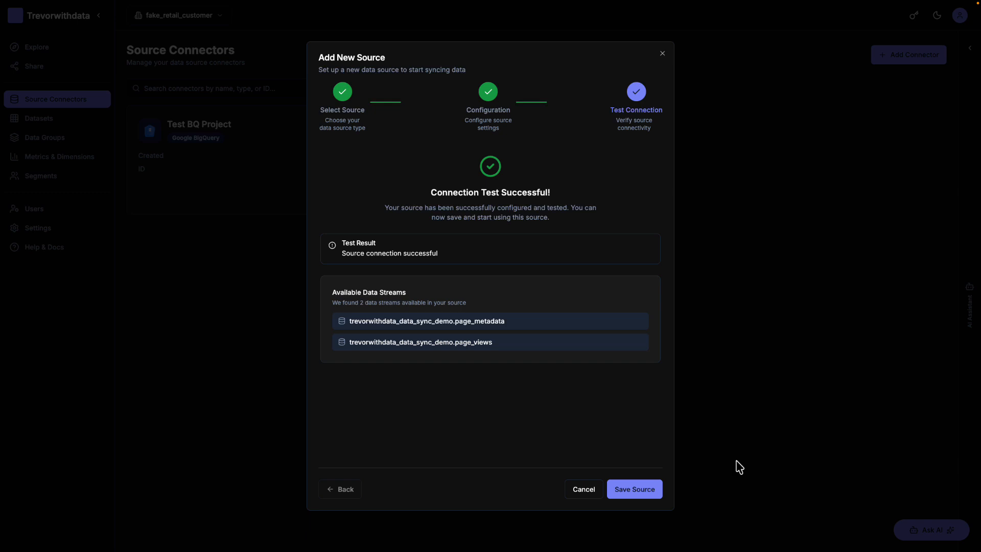
{"action": "left_click", "coordinate": [645, 495]}
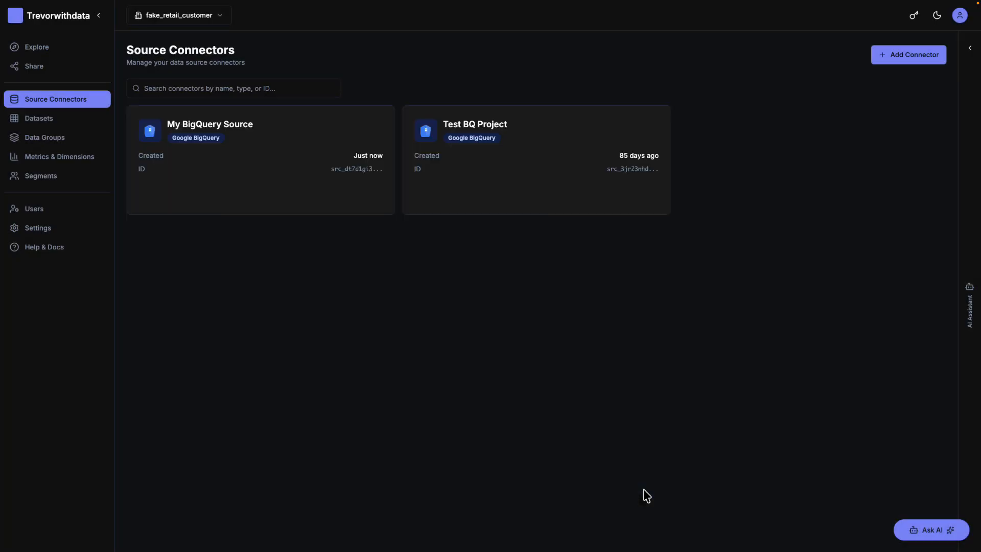
Start creating a new dataset that uses My BigQuery Source as its source connector
{"action": "mouse_move", "coordinate": [265, 193]}
{"action": "left_click", "coordinate": [53, 120]}
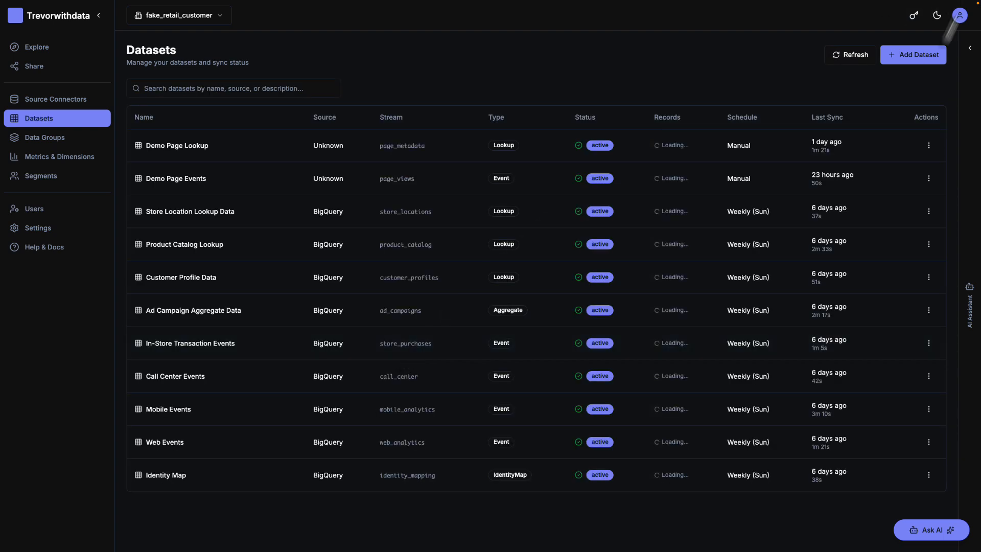
{"action": "left_click", "coordinate": [925, 60]}
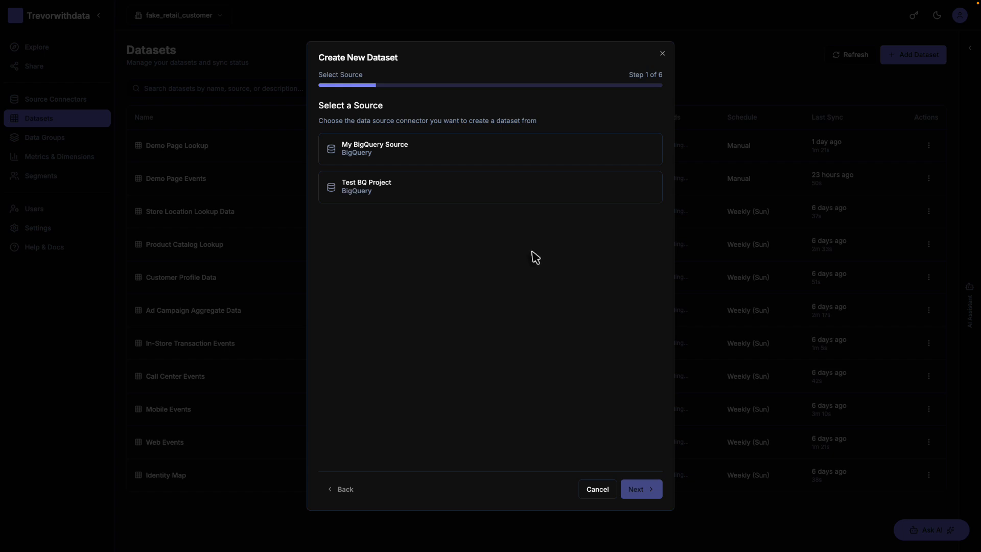
{"action": "left_click", "coordinate": [461, 160]}
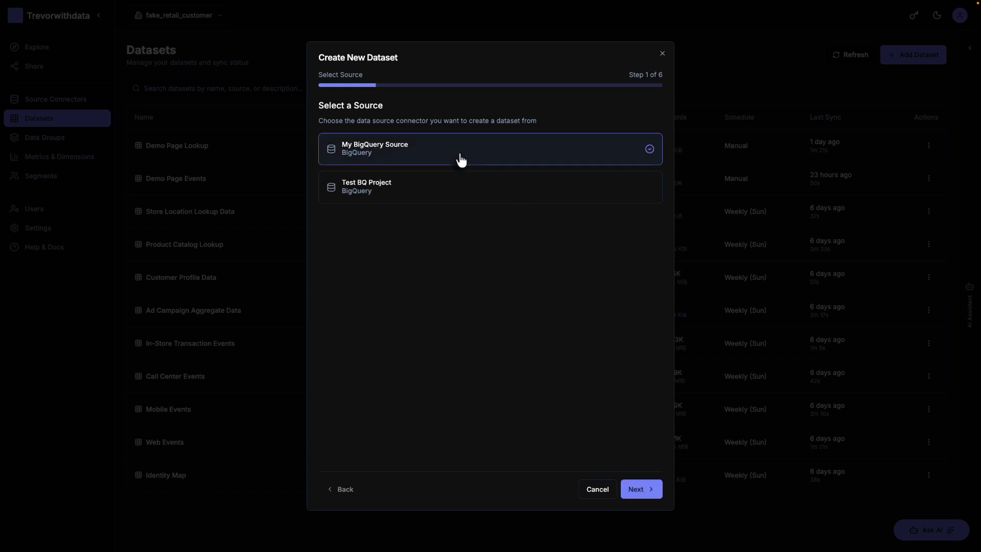
{"action": "left_click", "coordinate": [642, 491]}
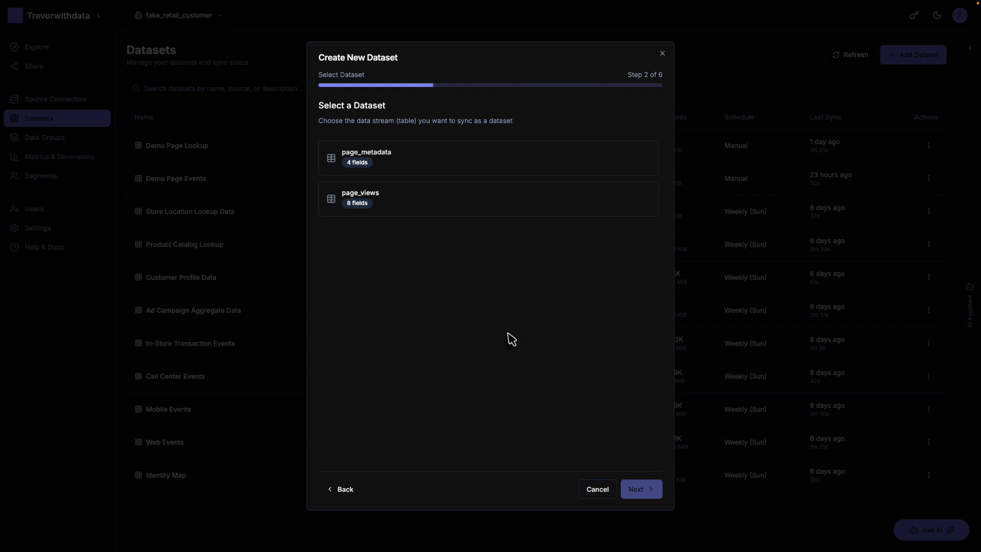
Choose the page_views table as the data stream and keep all its fields in the dataset
{"action": "left_click", "coordinate": [417, 213]}
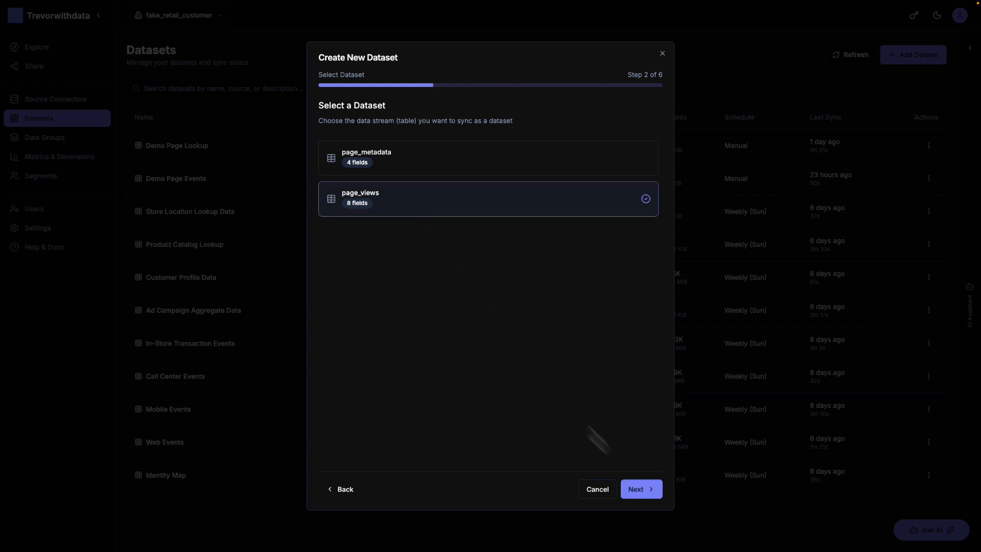
{"action": "left_click", "coordinate": [638, 492]}
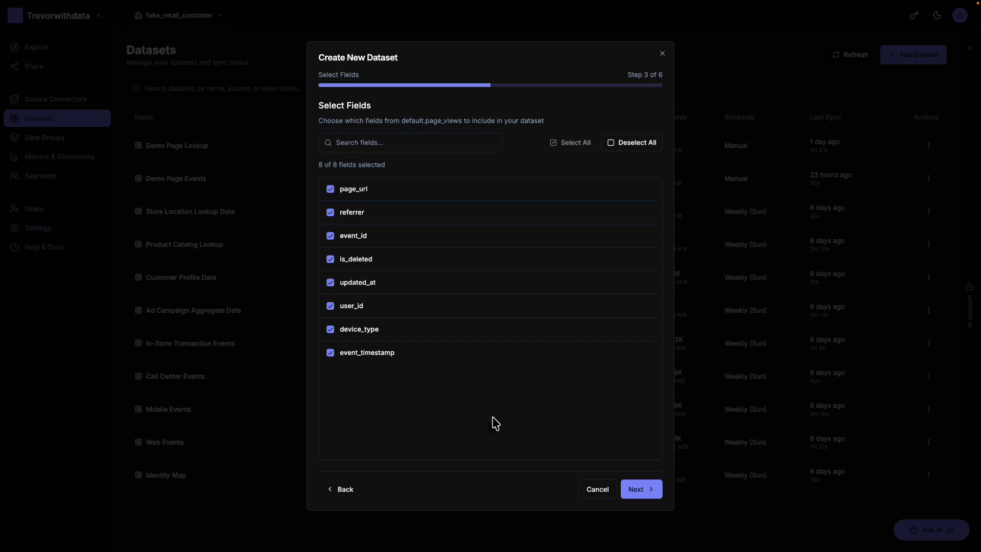
{"action": "left_click", "coordinate": [648, 492]}
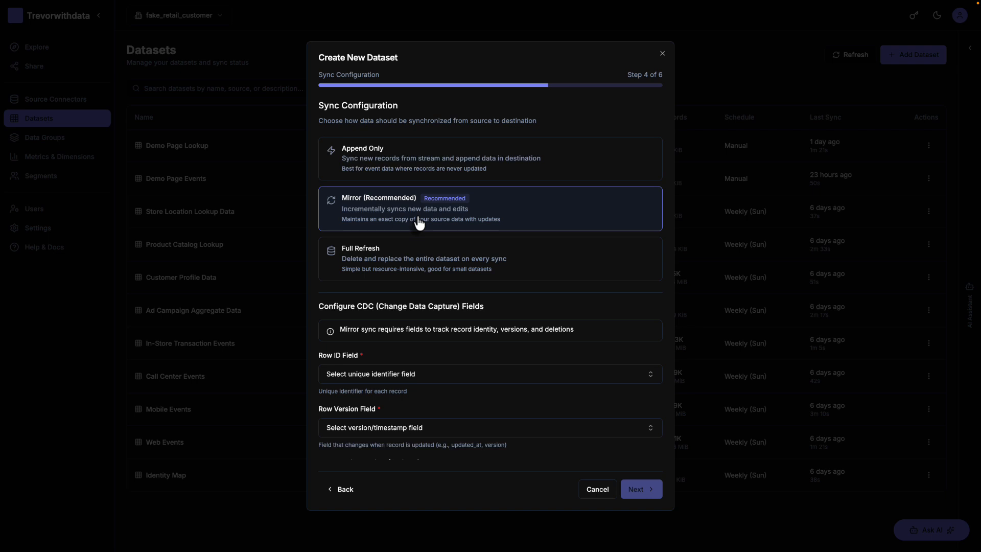
Configure the Mirror sync with event_id as row ID, updated_at as row version and is_deleted as delete indicator
{"action": "scroll", "coordinate": [423, 280], "scroll_direction": "down", "scroll_amount": 1}
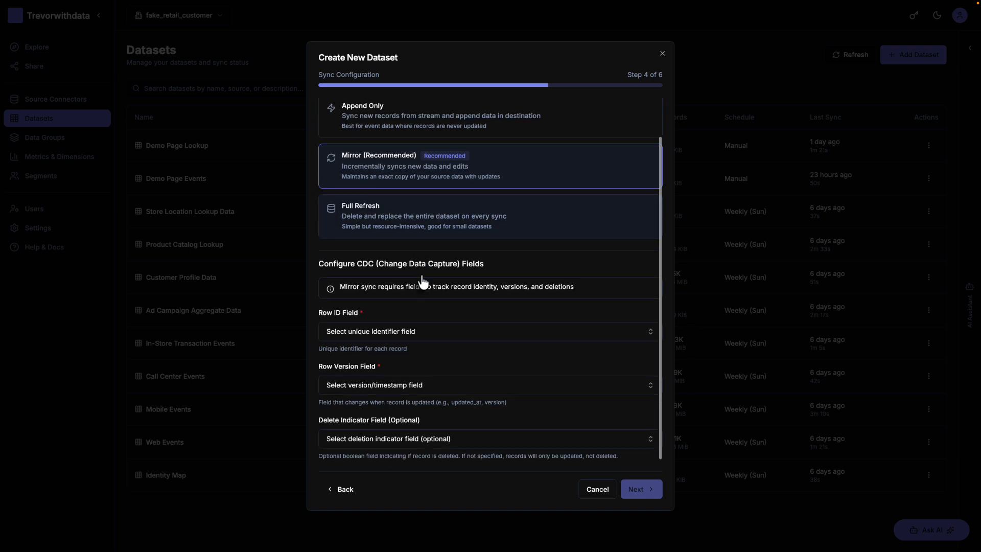
{"action": "left_click", "coordinate": [357, 333]}
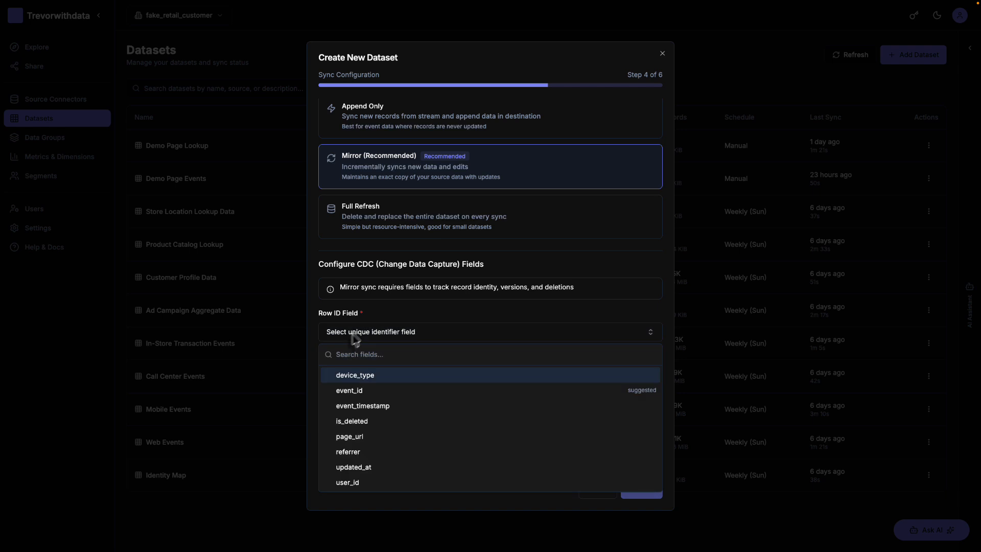
{"action": "left_click", "coordinate": [380, 398]}
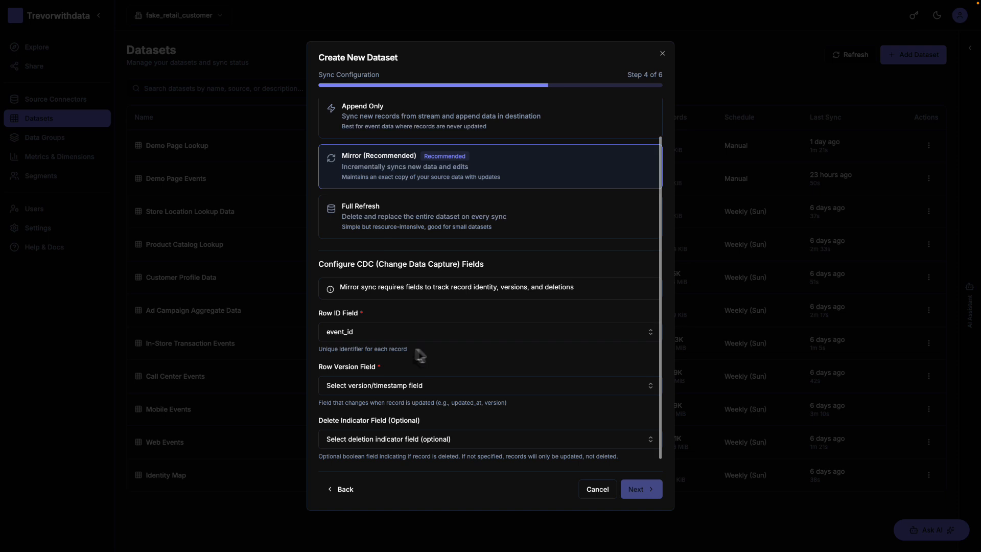
{"action": "left_click", "coordinate": [368, 386]}
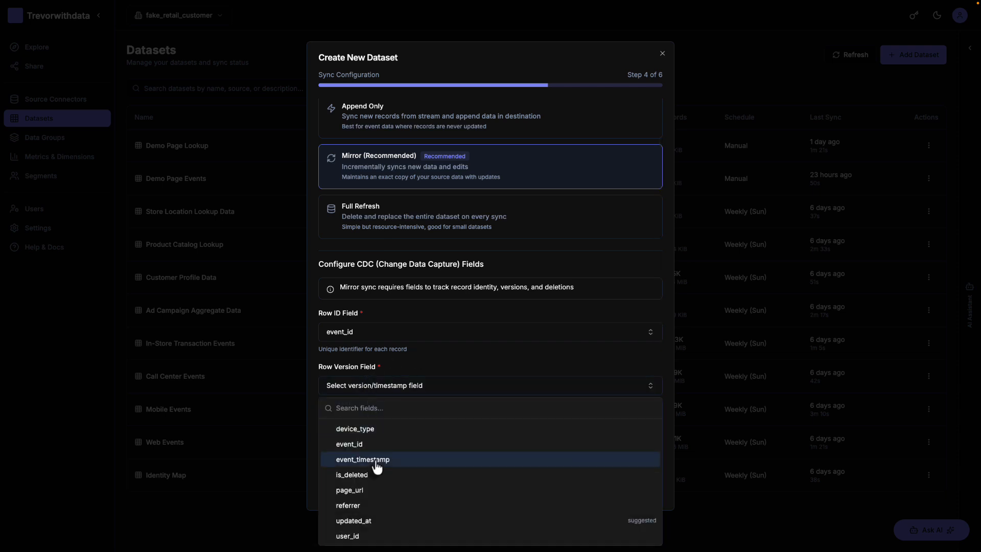
{"action": "left_click", "coordinate": [365, 522]}
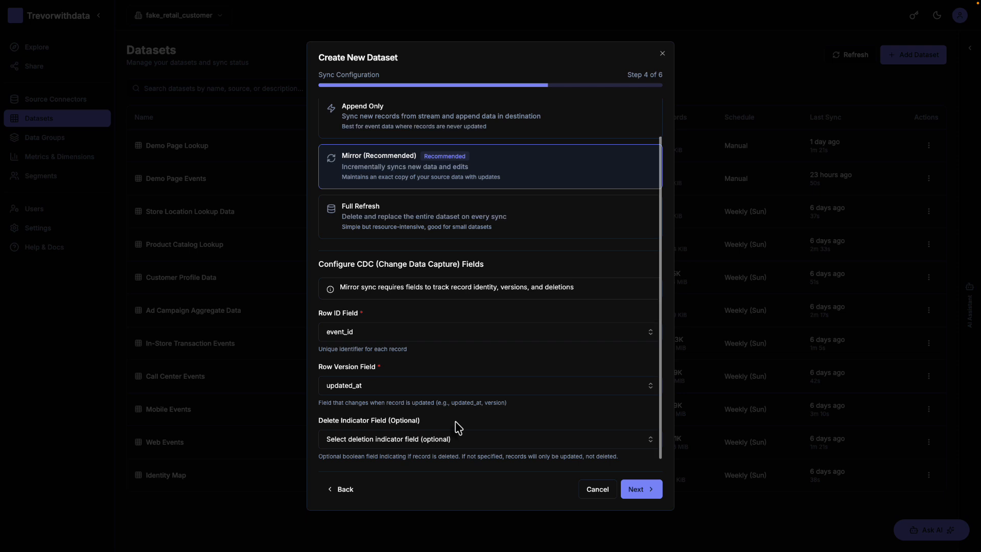
{"action": "left_click", "coordinate": [417, 441]}
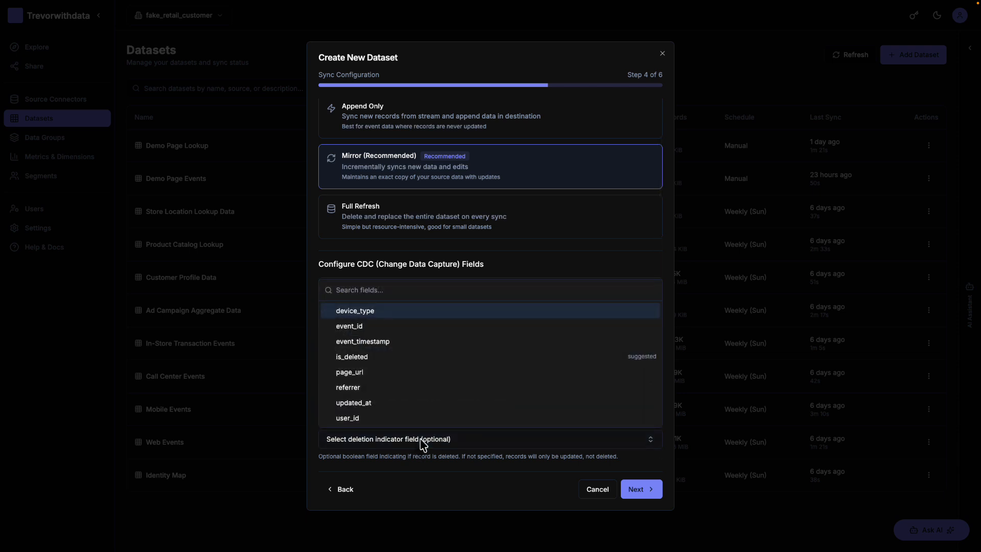
{"action": "left_click", "coordinate": [376, 363]}
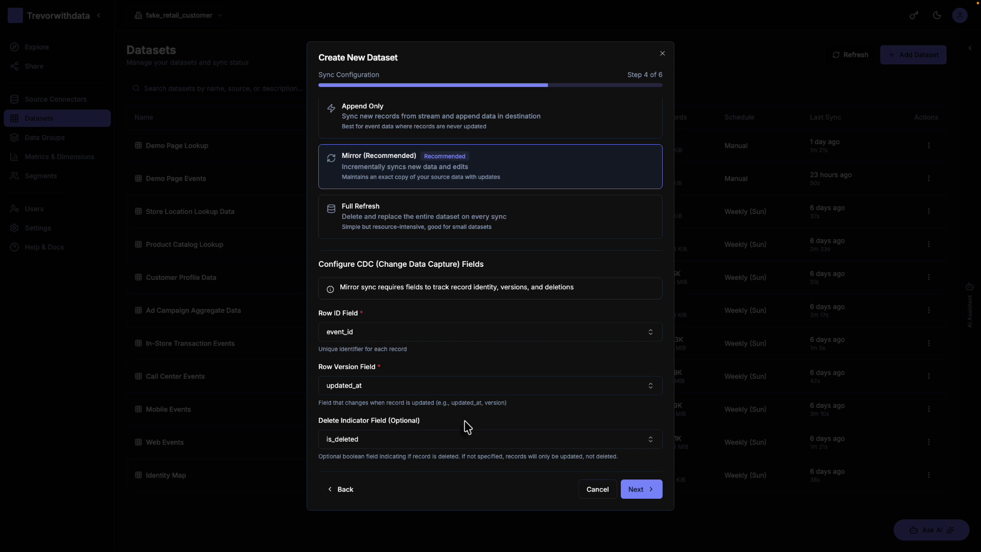
{"action": "left_click", "coordinate": [637, 490]}
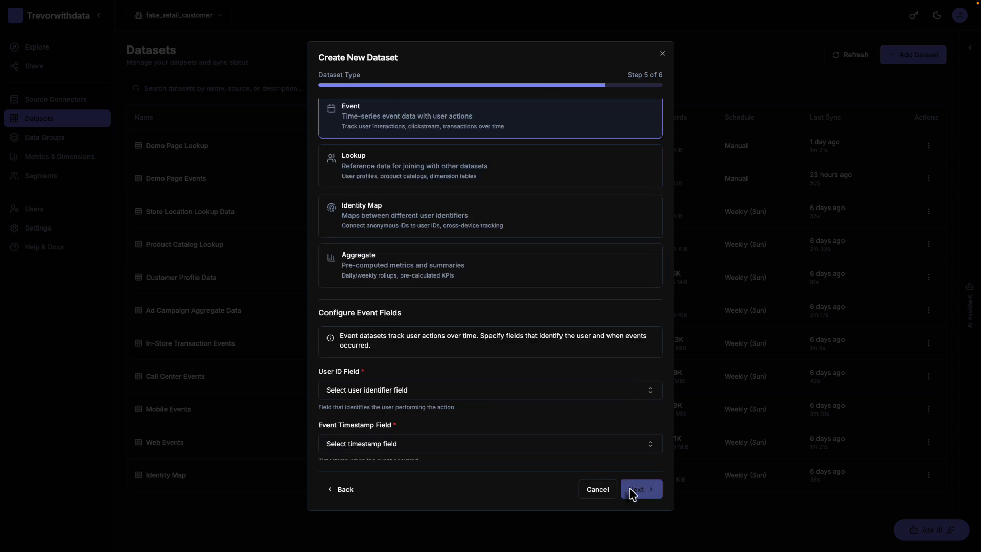
Keep the Event dataset type, map user_id as the user ID and event_timestamp as the event timestamp, and continue to the review
{"action": "scroll", "coordinate": [497, 360], "scroll_direction": "up", "scroll_amount": 2}
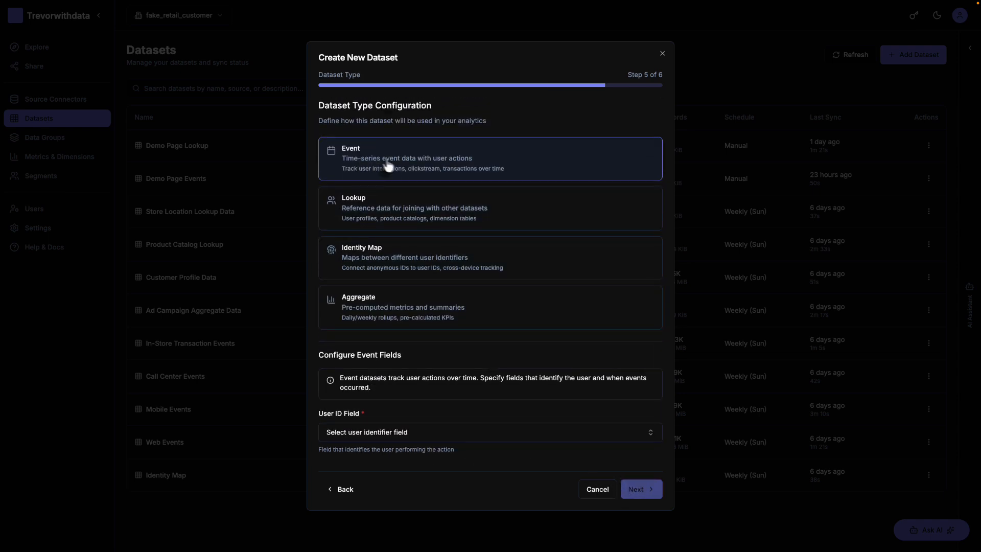
{"action": "scroll", "coordinate": [434, 300], "scroll_direction": "down", "scroll_amount": 2}
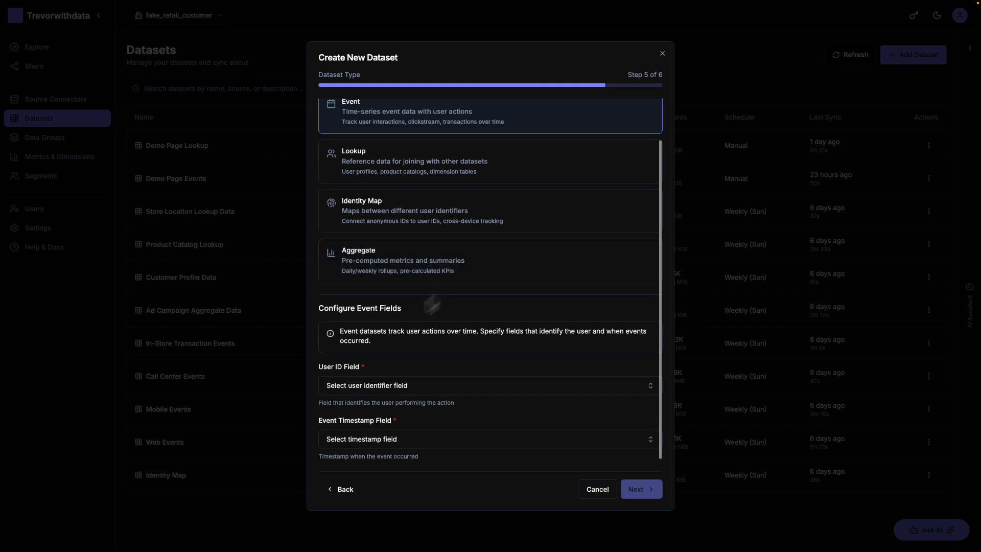
{"action": "left_click", "coordinate": [388, 387]}
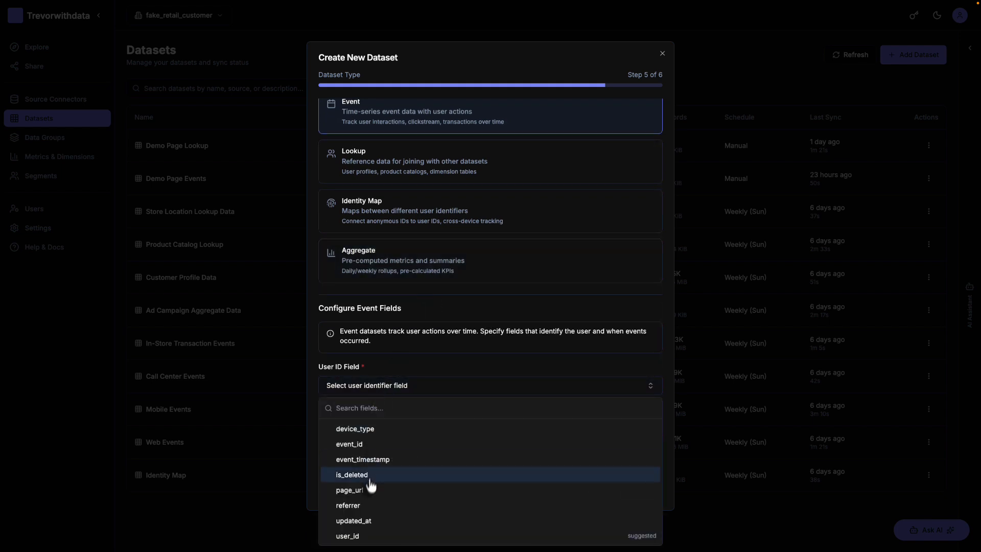
{"action": "left_click", "coordinate": [355, 537]}
{"action": "left_click", "coordinate": [379, 442]}
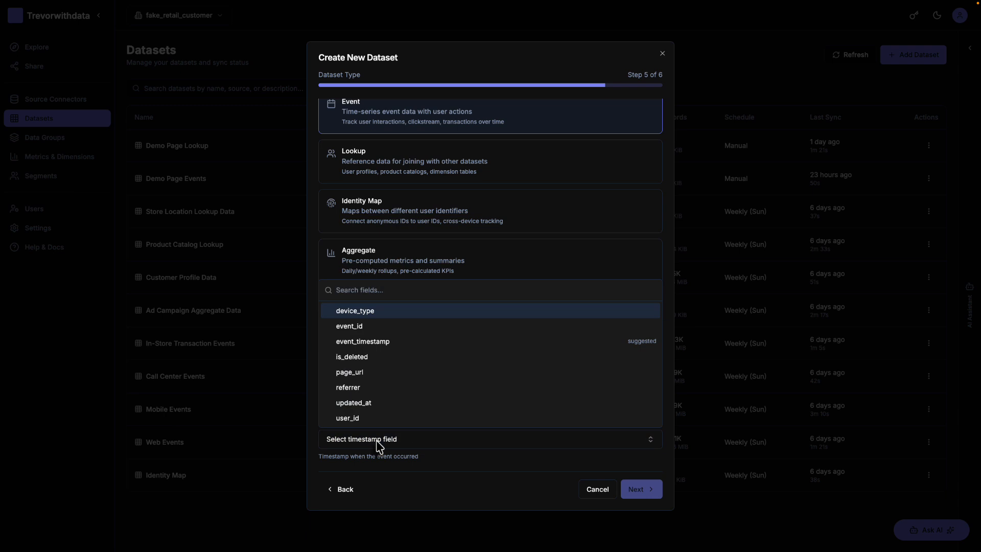
{"action": "left_click", "coordinate": [383, 343]}
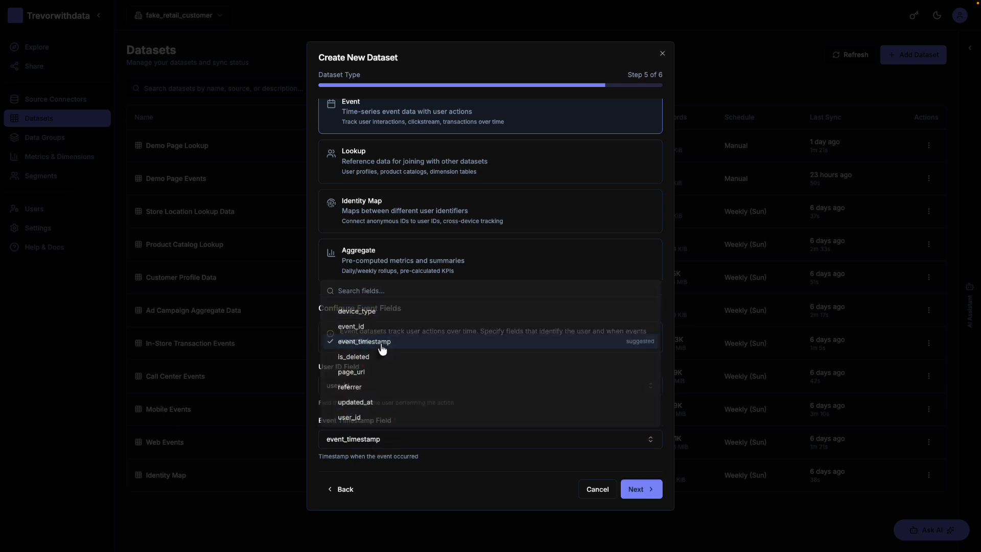
{"action": "left_click", "coordinate": [640, 491]}
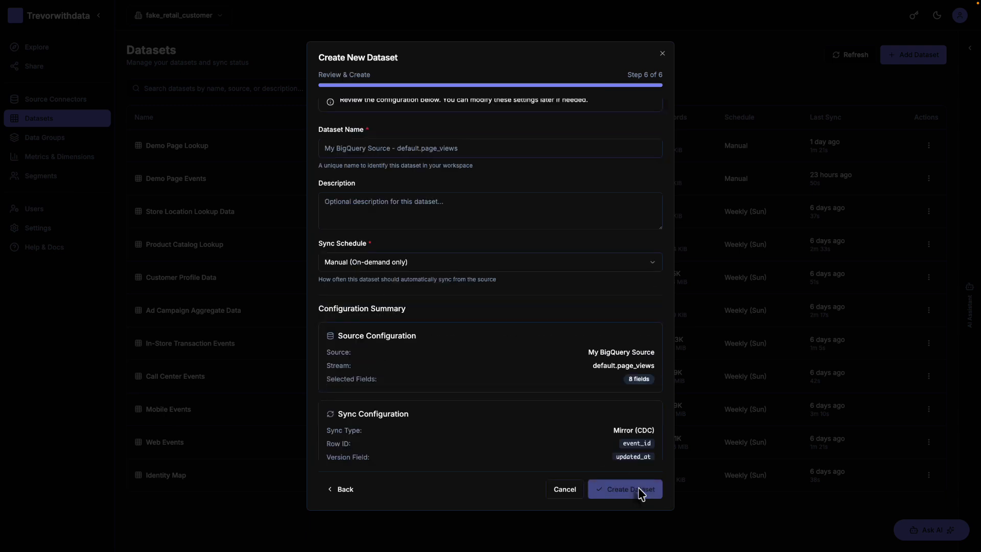
Name the dataset "My Sync Event Dataset" and describe it as "Cool event data to showoff data syncing"
{"action": "left_click", "coordinate": [383, 149]}
{"action": "key", "text": "ctrl+a"}
{"action": "type", "text": "My "}
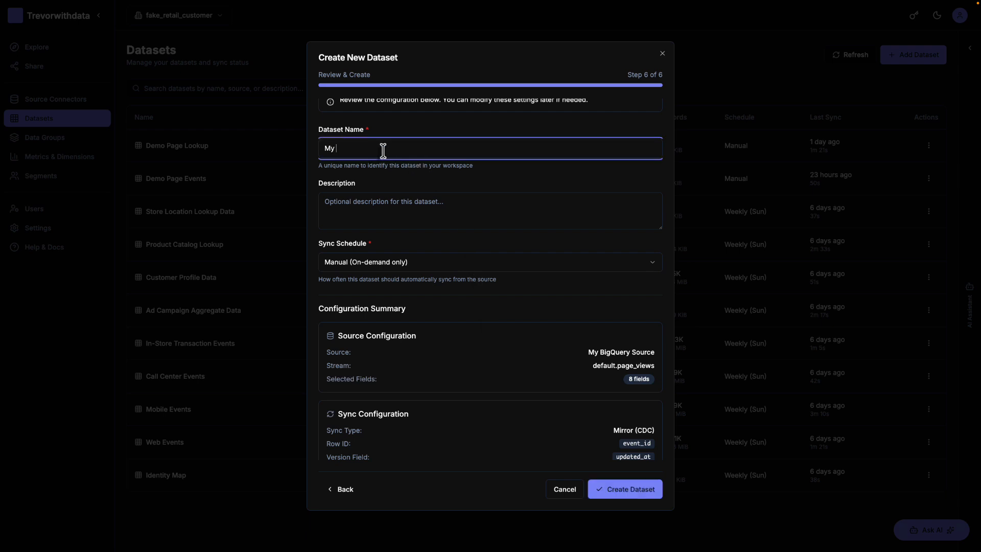
{"action": "type", "text": "Sync Event Dataset"}
{"action": "key", "text": "Tab"}
{"action": "type", "text": "Co"}
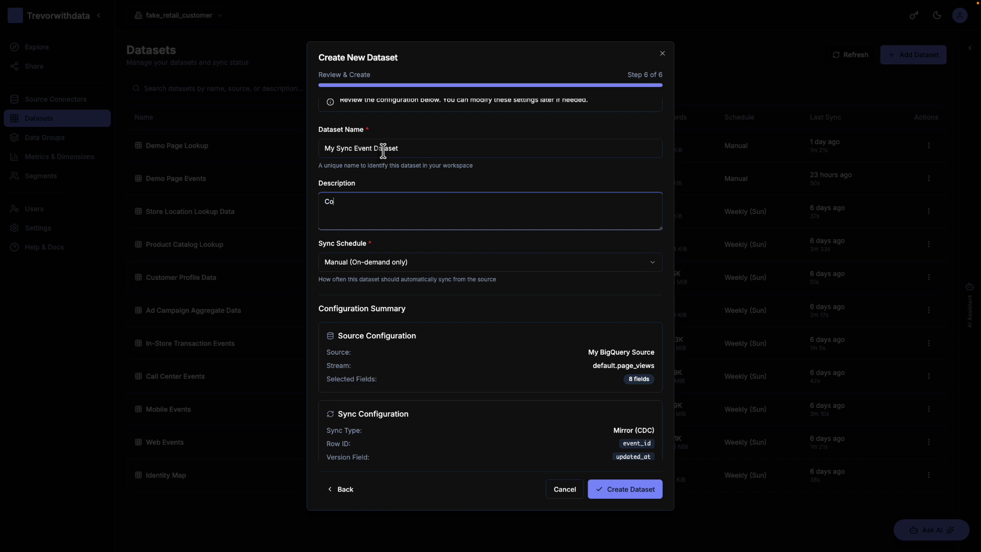
{"action": "type", "text": "ol event data to showoff data syncing"}
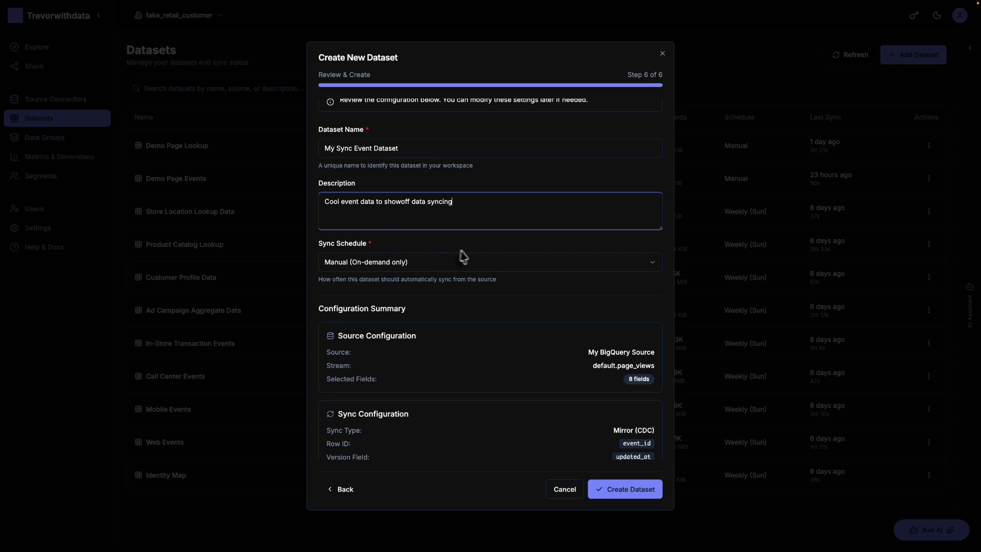
Keep the sync schedule at Manual (On-demand only) and create the dataset
{"action": "left_click", "coordinate": [432, 264]}
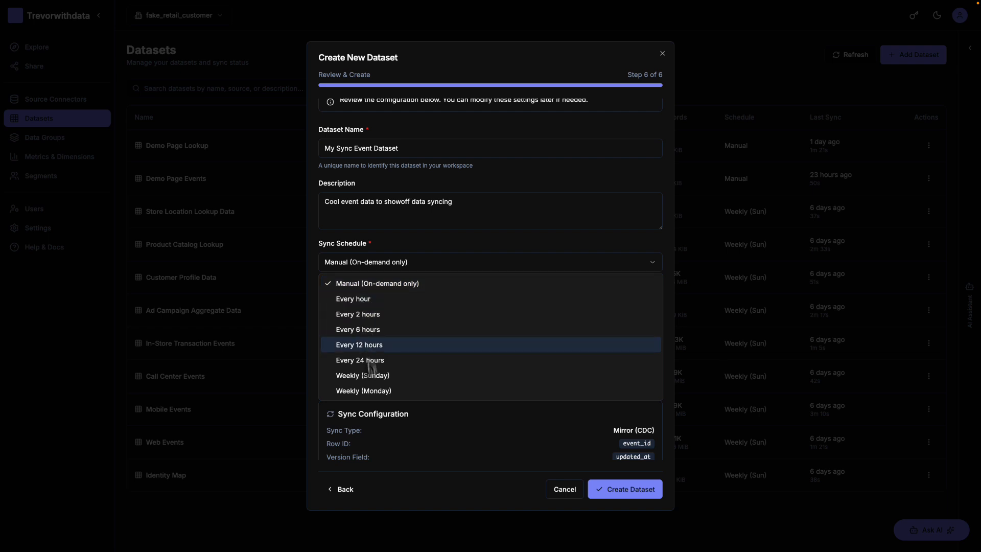
{"action": "left_click", "coordinate": [421, 288]}
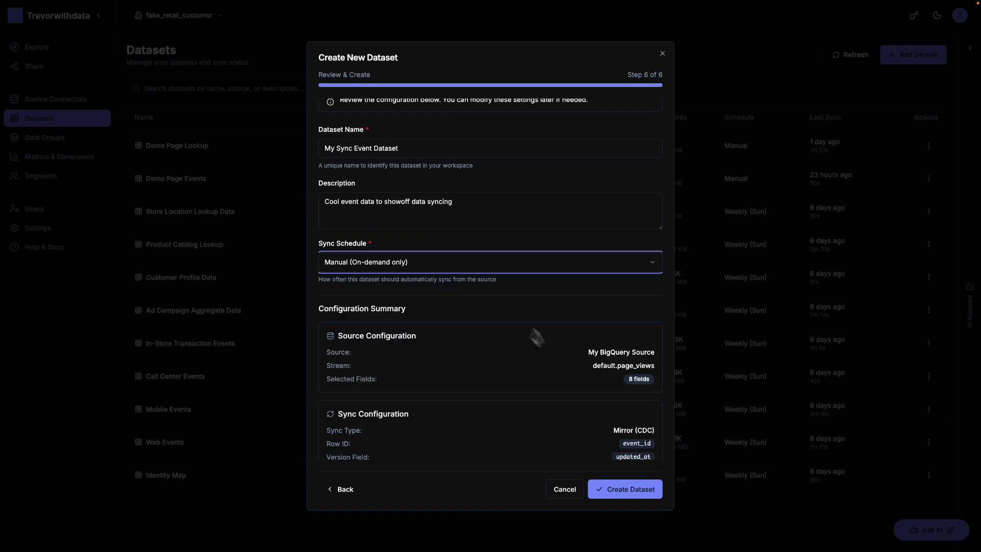
{"action": "left_click", "coordinate": [625, 494]}
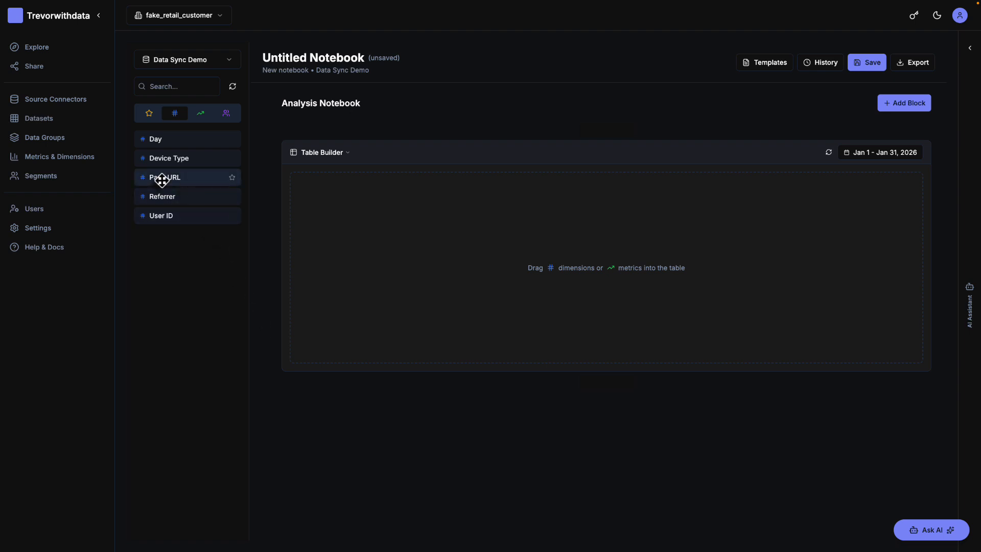
Build a notebook table of Unique Users by Day and sort it with the latest day first
{"action": "left_click_drag", "start_coordinate": [155, 140], "coordinate": [418, 233]}
{"action": "left_click", "coordinate": [200, 113]}
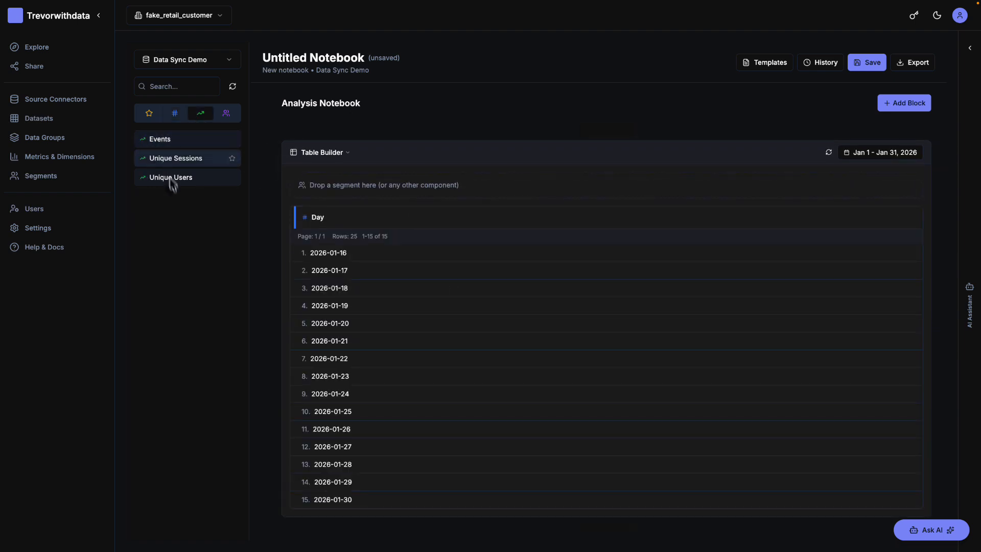
{"action": "left_click_drag", "start_coordinate": [172, 182], "coordinate": [596, 316]}
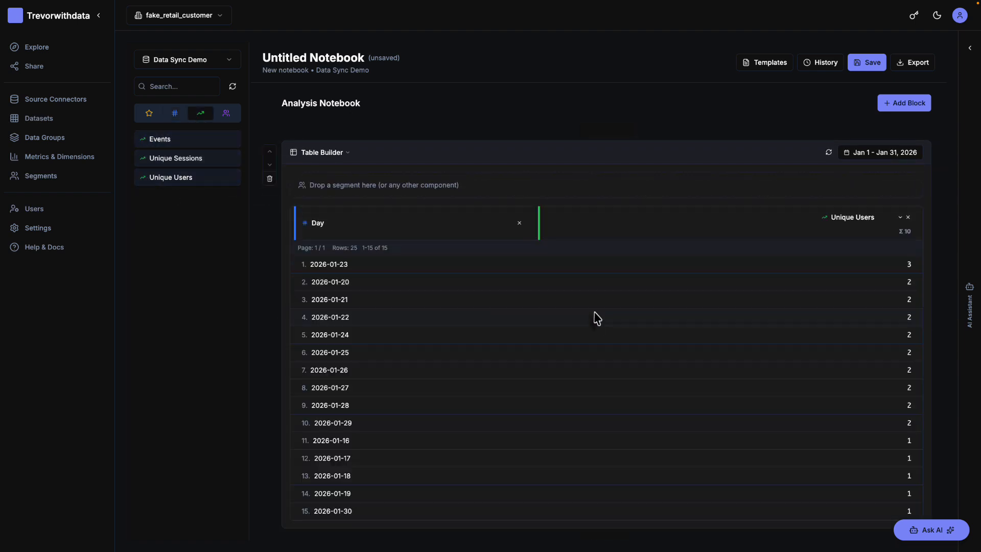
{"action": "left_click", "coordinate": [395, 223]}
{"action": "scroll", "coordinate": [406, 426], "scroll_direction": "down", "scroll_amount": 1}
{"action": "scroll", "coordinate": [406, 426], "scroll_direction": "up", "scroll_amount": 1}
Replace the table's Day dimension with Page URL and sort the rows by Unique Users in descending order
{"action": "left_click", "coordinate": [174, 117]}
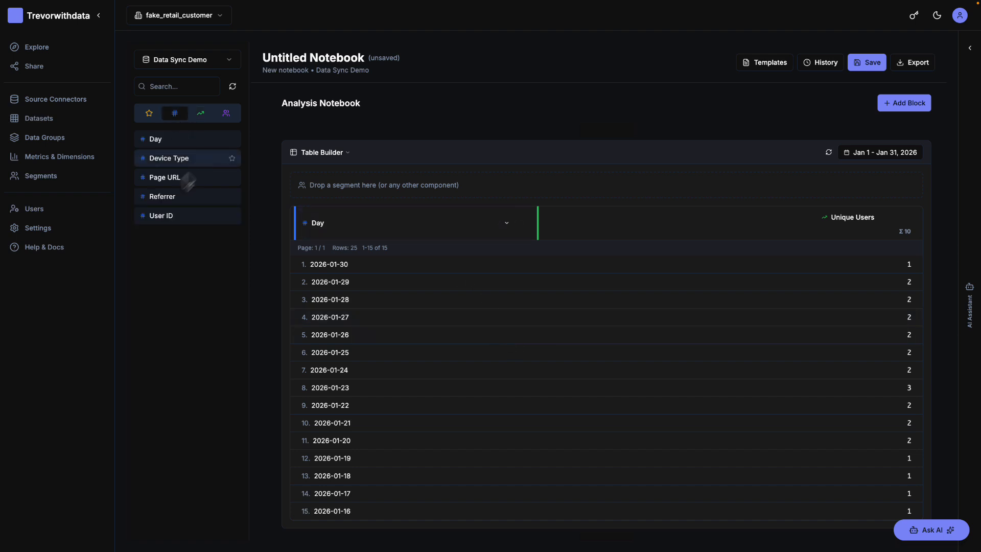
{"action": "left_click_drag", "start_coordinate": [174, 180], "coordinate": [378, 232]}
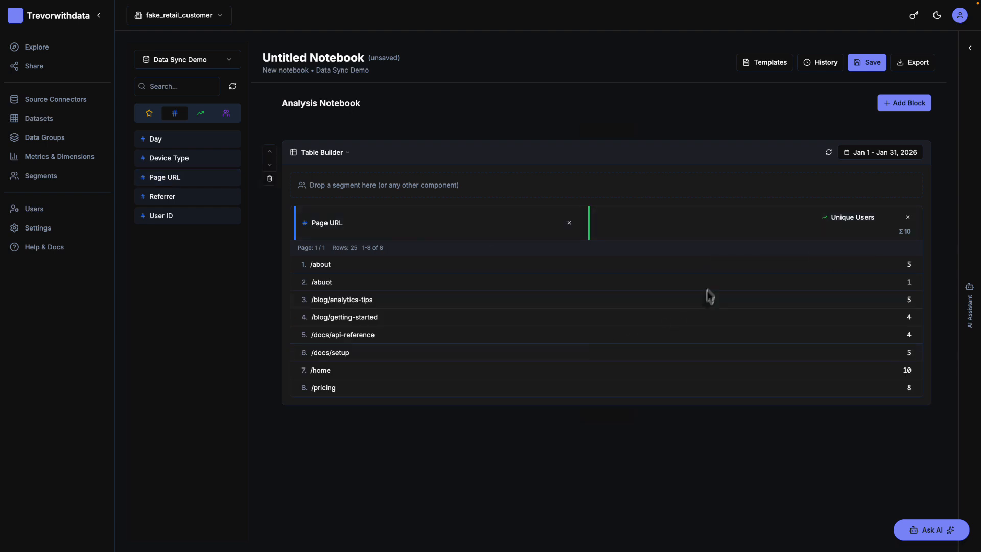
{"action": "left_click", "coordinate": [718, 217]}
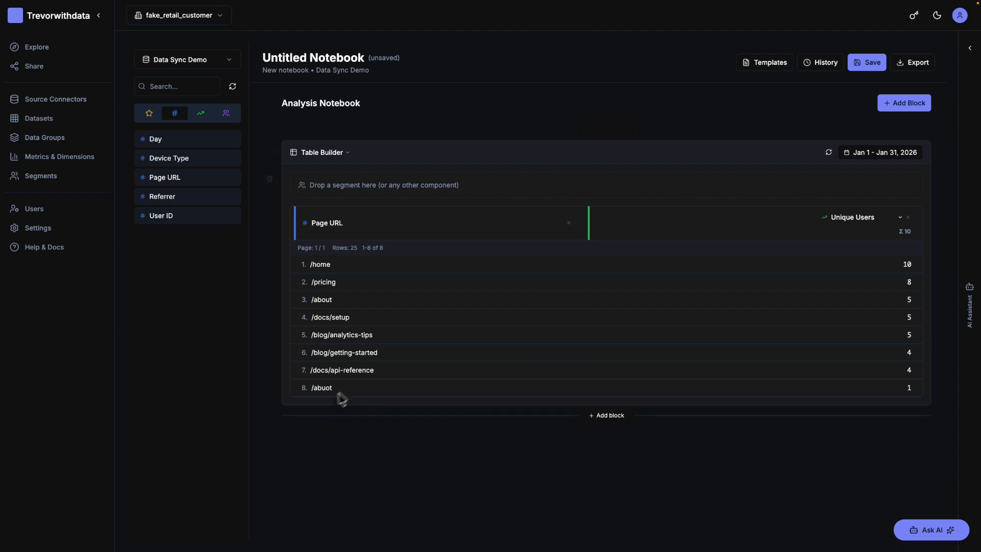
Break down the /home row of the Page URL table by User ID
{"action": "left_click_drag", "start_coordinate": [334, 388], "coordinate": [311, 388]}
{"action": "left_click", "coordinate": [340, 427]}
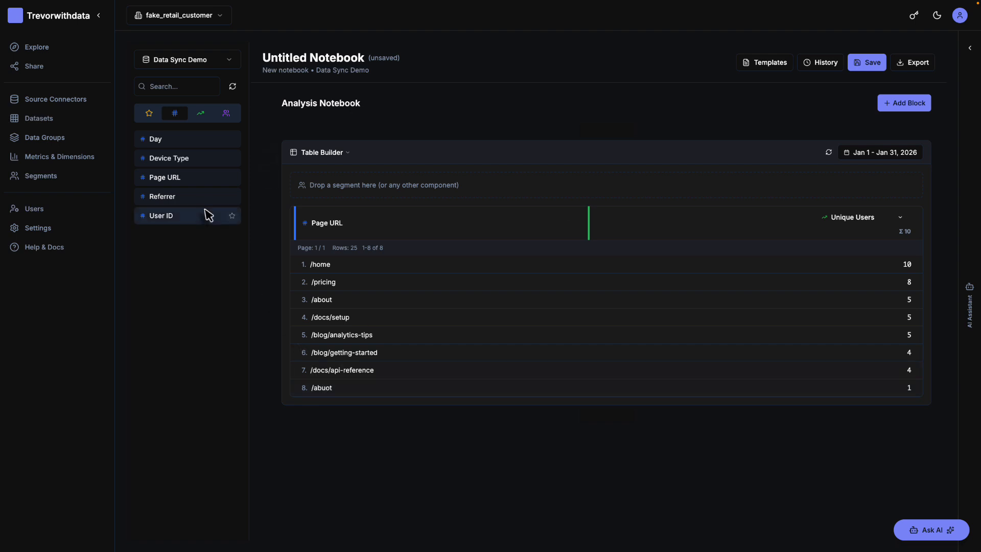
{"action": "left_click_drag", "start_coordinate": [171, 215], "coordinate": [342, 270]}
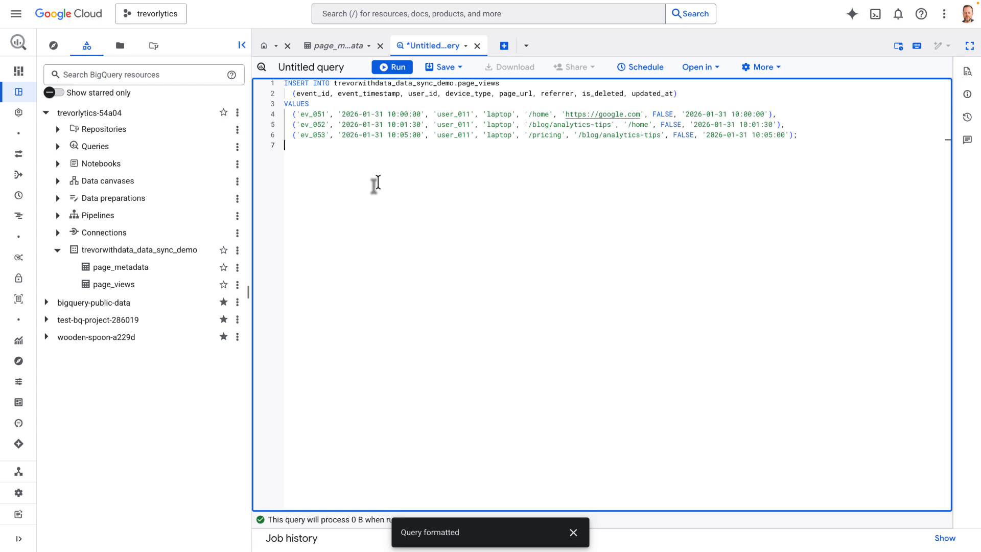
In BigQuery, run the INSERT query that adds events ev_051, ev_052 and ev_053 to the page_views table
{"action": "left_click", "coordinate": [393, 67]}
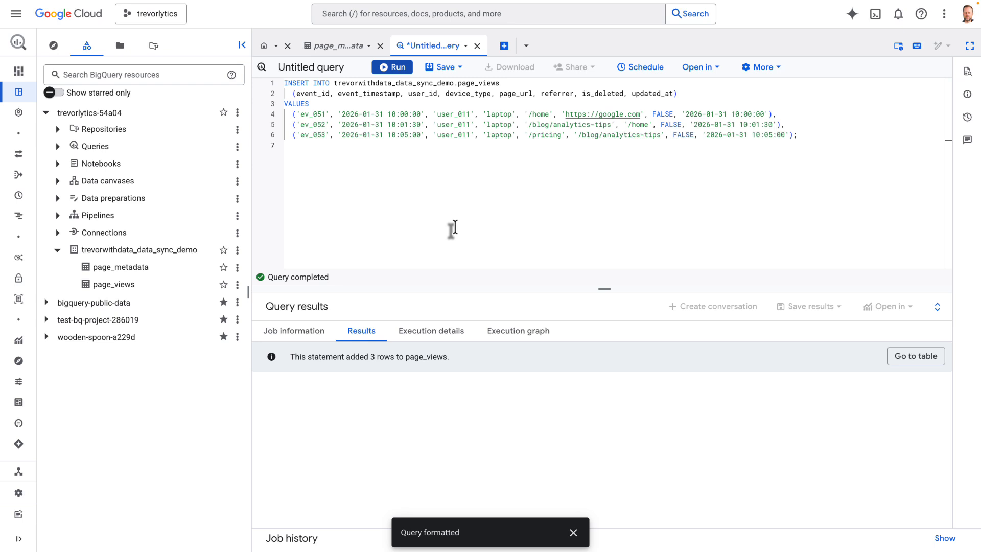
Run page_views updates that set is_deleted to TRUE for user_id i_am_a_bot and correct page_url /abuot to /about, both with updated_at = CURRENT_TIMESTAMP()
{"action": "key", "text": "ctrl+a"}
{"action": "type", "text": "UPDATE trevorwithdata_data_sync_demo.page_views SET is_deleted = TRUE, updated_at = CURRENT_TIMESTAMP() WHERE user_id = 'i_am_a_bot';"}
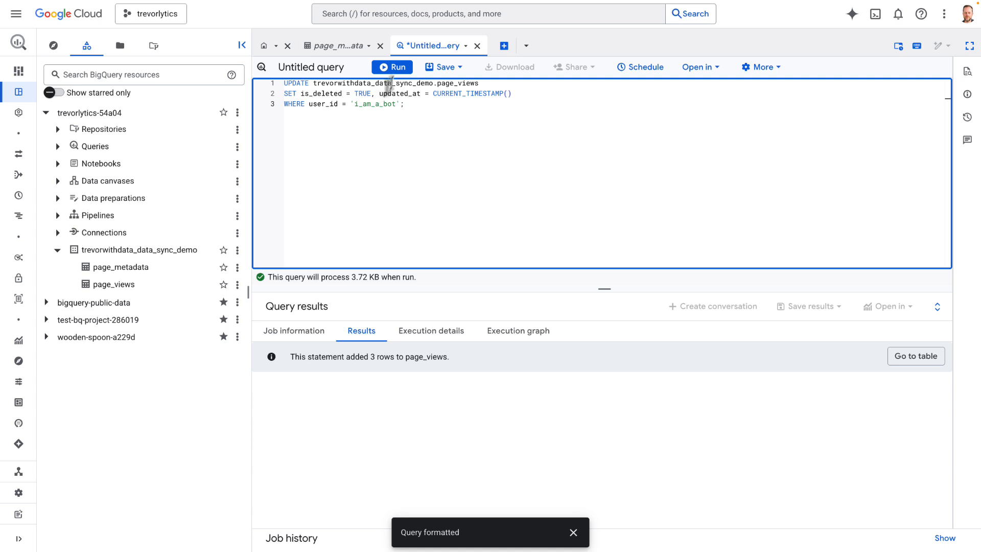
{"action": "left_click", "coordinate": [394, 71]}
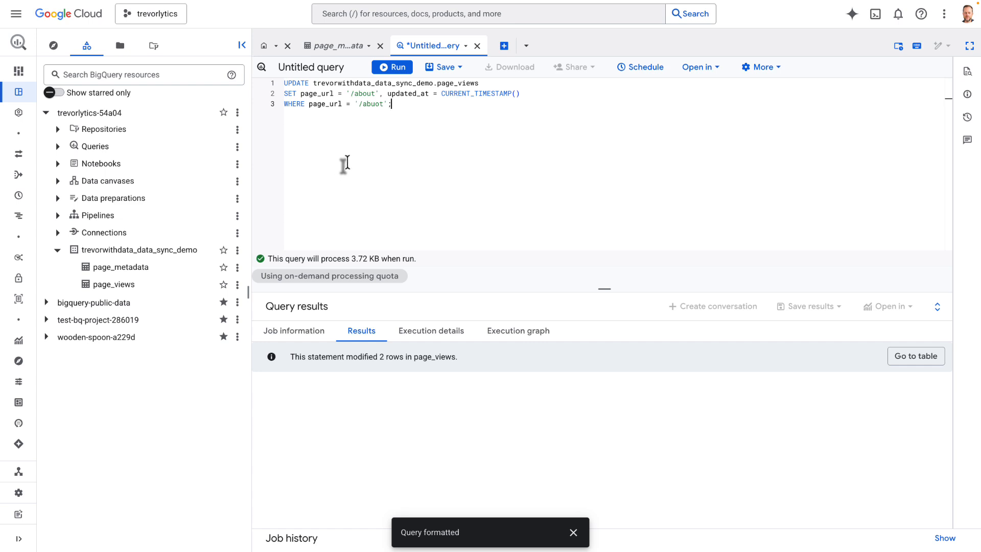
{"action": "left_click", "coordinate": [397, 70]}
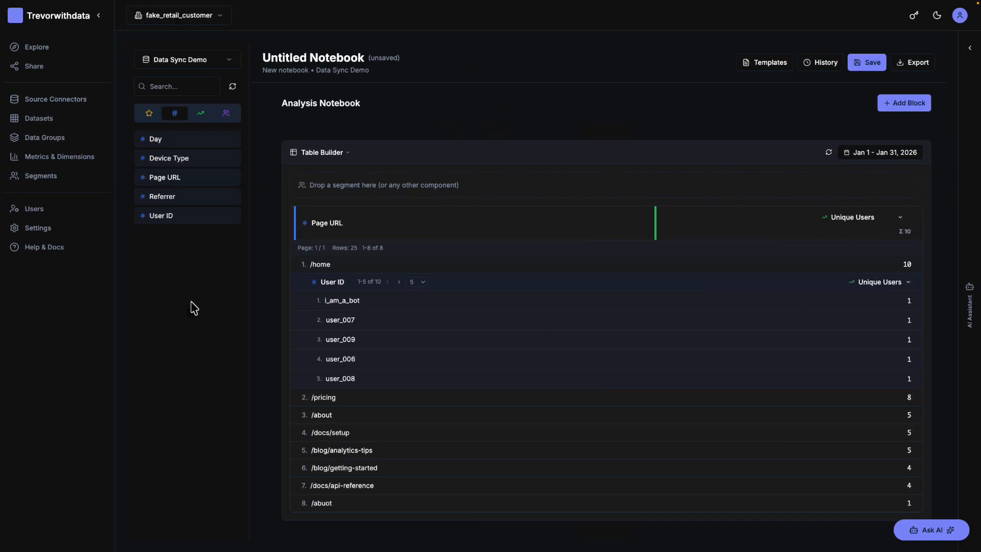
Back in Trevorwithdata, start a manual sync of My Sync Event Dataset
{"action": "left_click", "coordinate": [47, 122]}
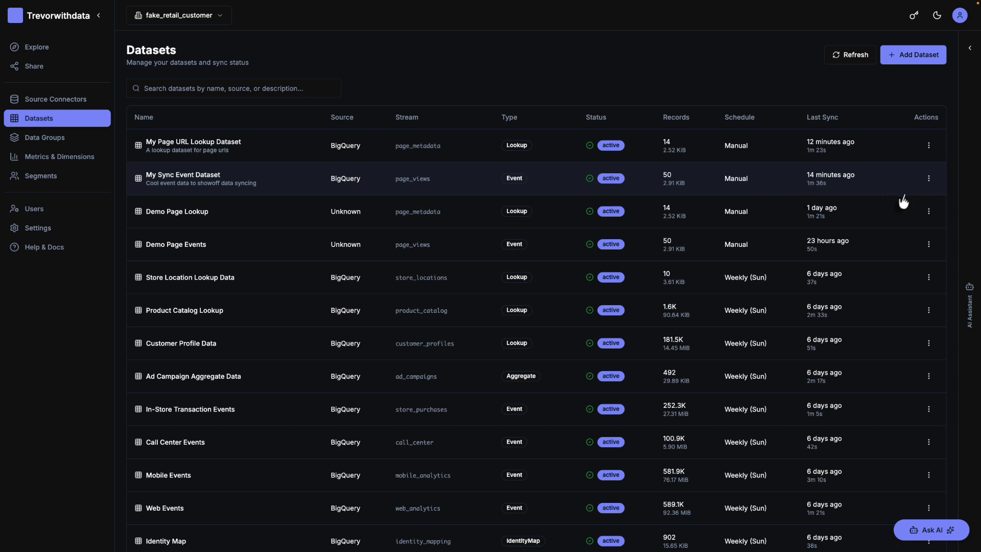
{"action": "left_click", "coordinate": [928, 179]}
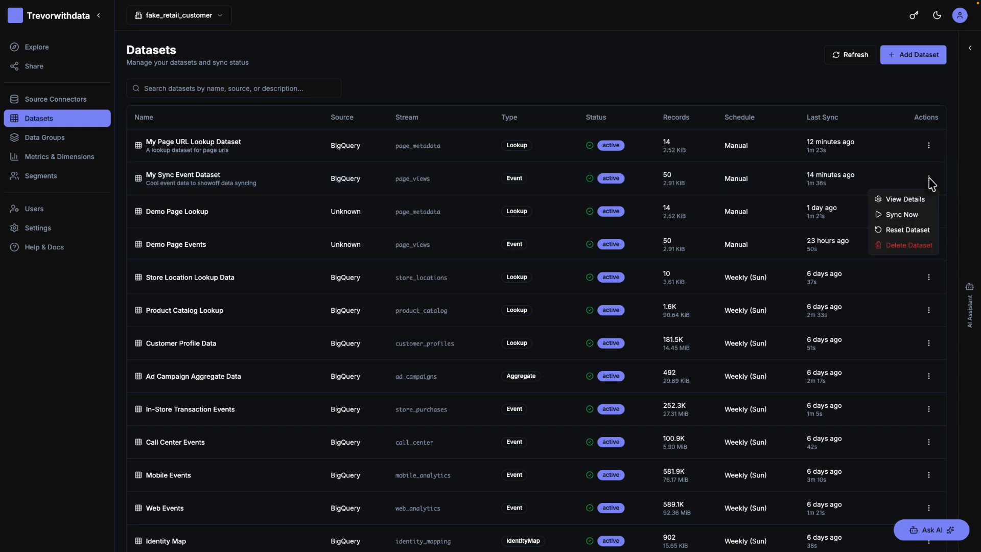
{"action": "left_click", "coordinate": [906, 215]}
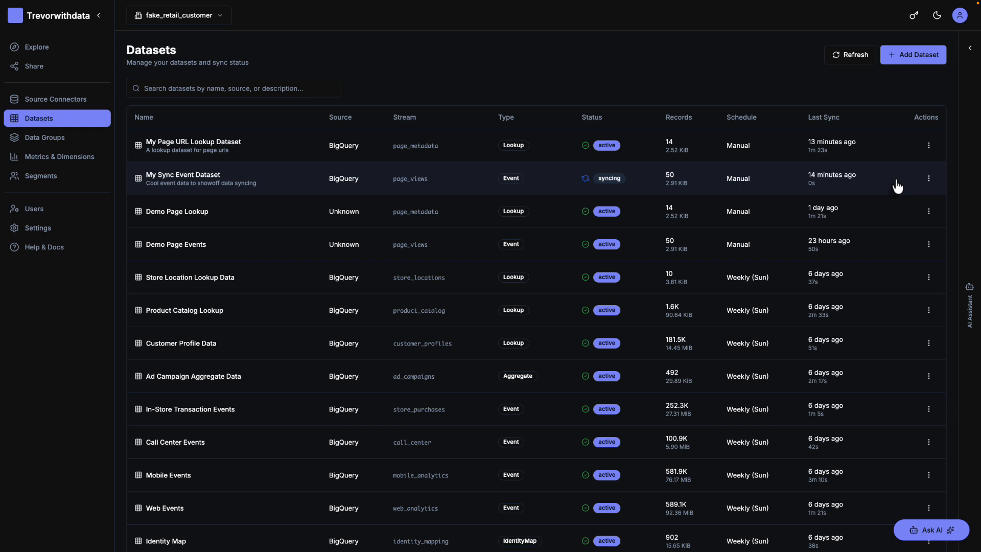
Examine the sync history of My Sync Event Dataset in its details, then close them
{"action": "left_click", "coordinate": [929, 179]}
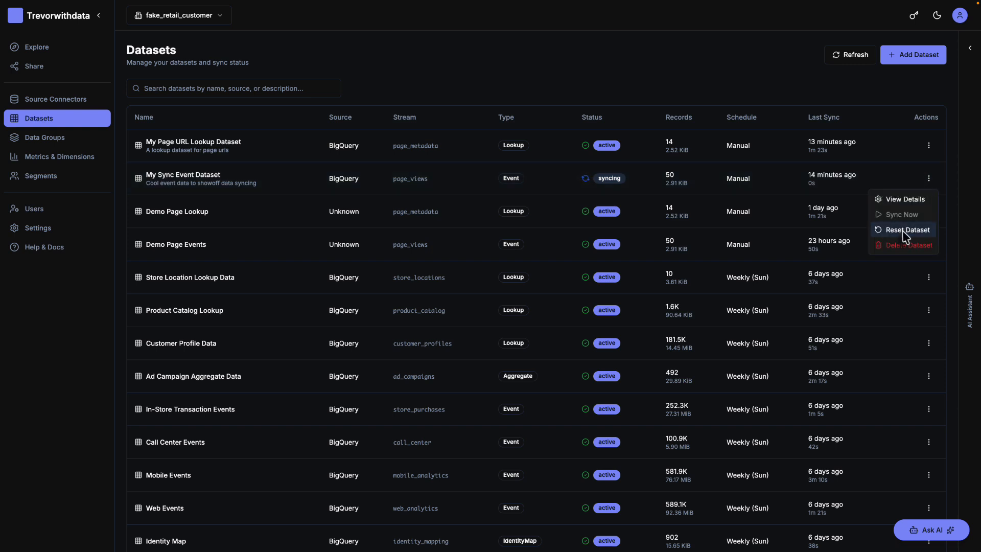
{"action": "left_click", "coordinate": [903, 200]}
{"action": "left_click", "coordinate": [555, 106]}
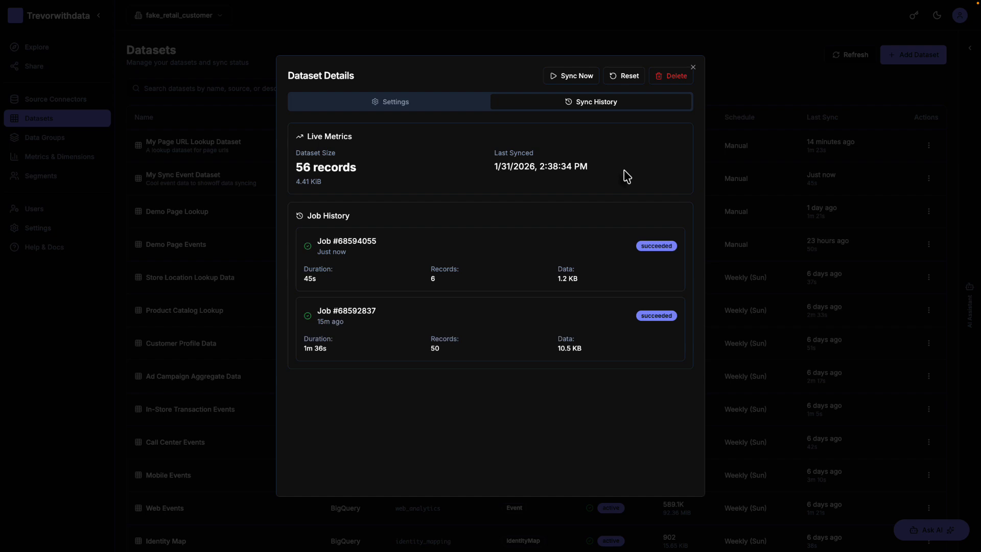
{"action": "left_click", "coordinate": [694, 67]}
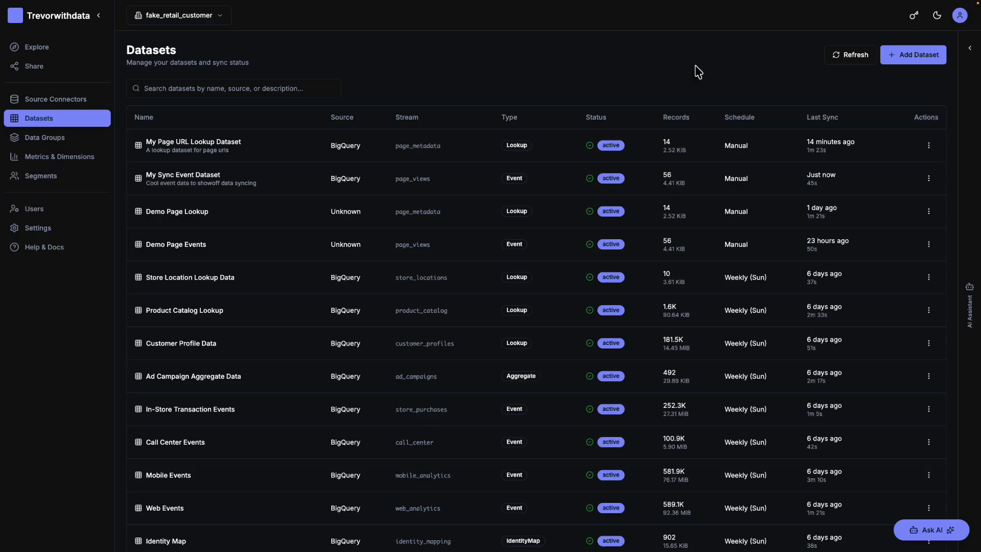
Create a new notebook with a table of Unique Users by Day, sorted with the latest day first
{"action": "left_click", "coordinate": [43, 49]}
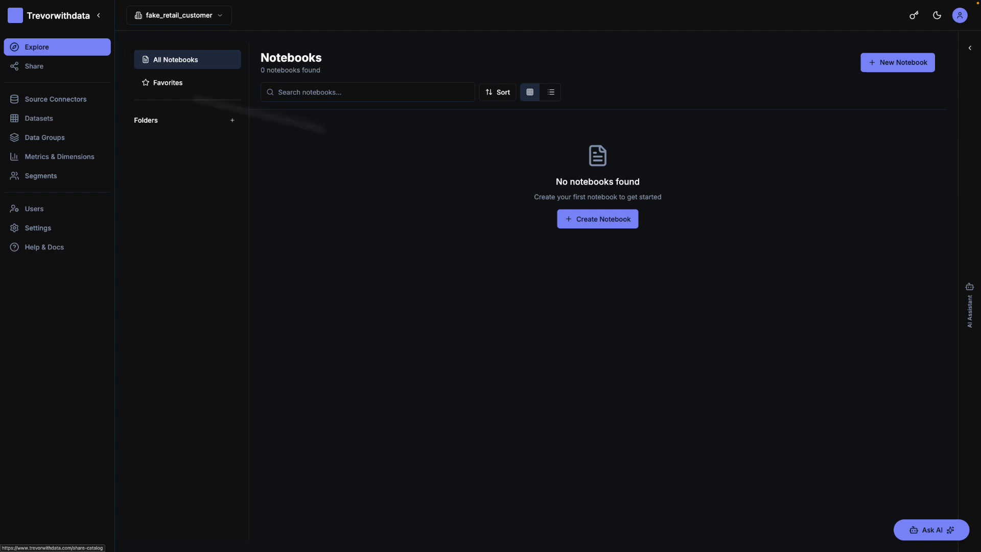
{"action": "left_click", "coordinate": [623, 224]}
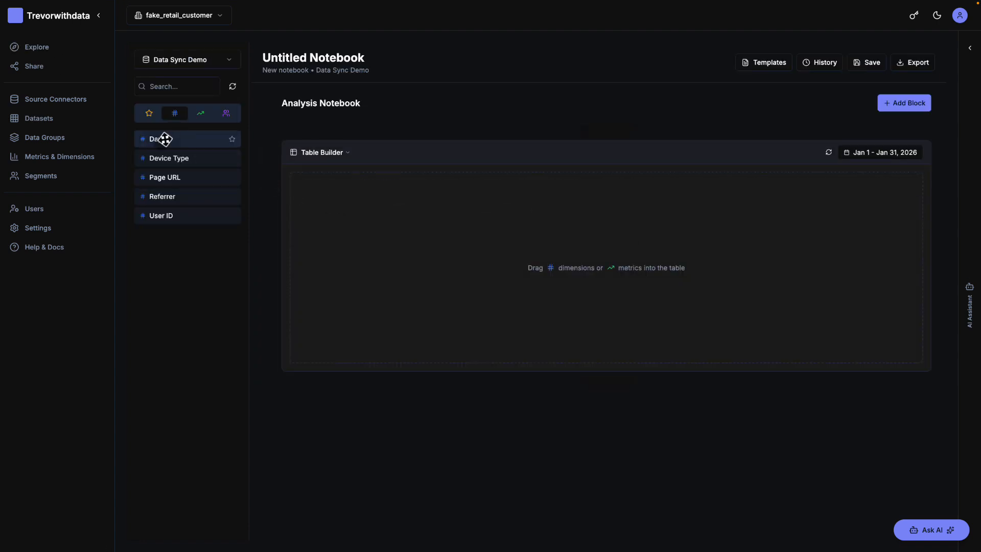
{"action": "left_click_drag", "start_coordinate": [159, 138], "coordinate": [398, 231]}
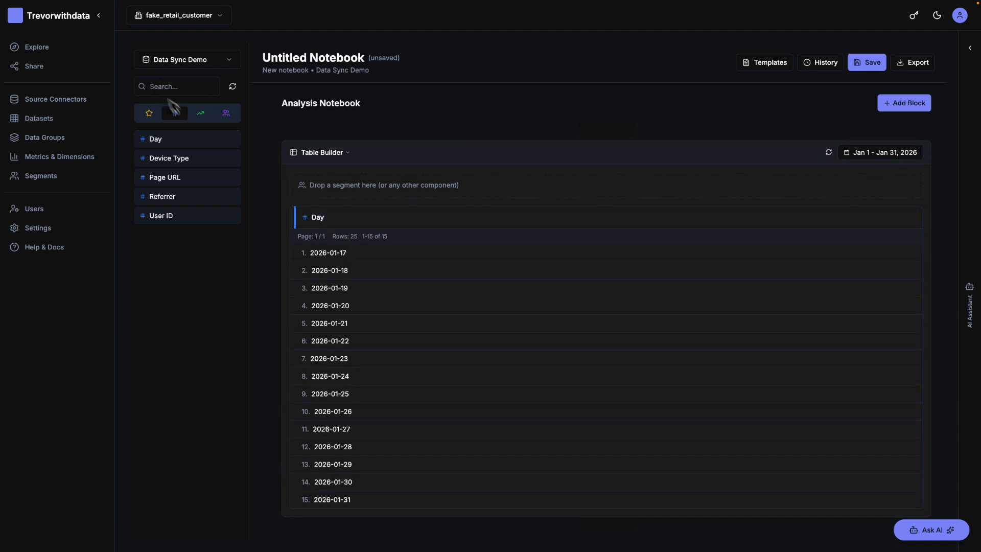
{"action": "left_click", "coordinate": [203, 115]}
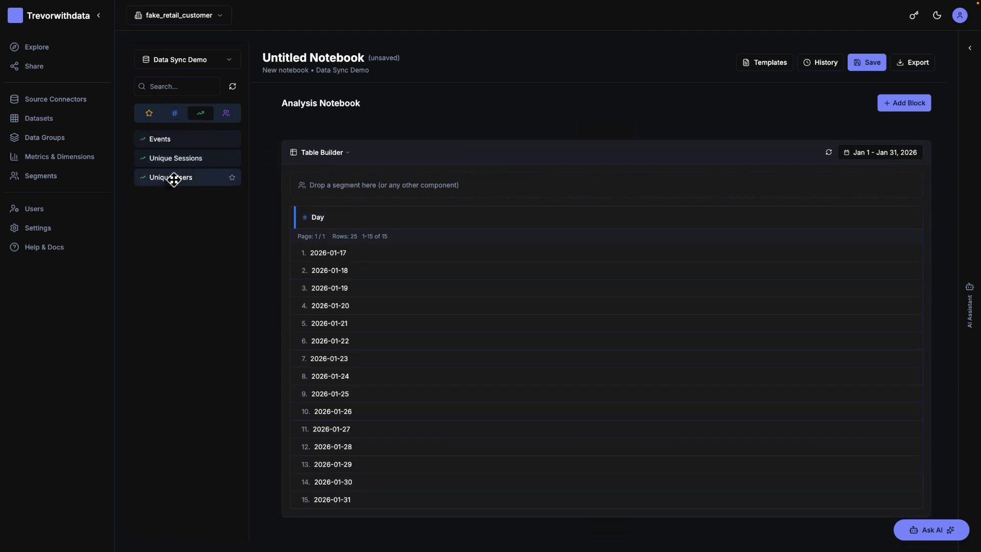
{"action": "left_click_drag", "start_coordinate": [174, 179], "coordinate": [797, 373]}
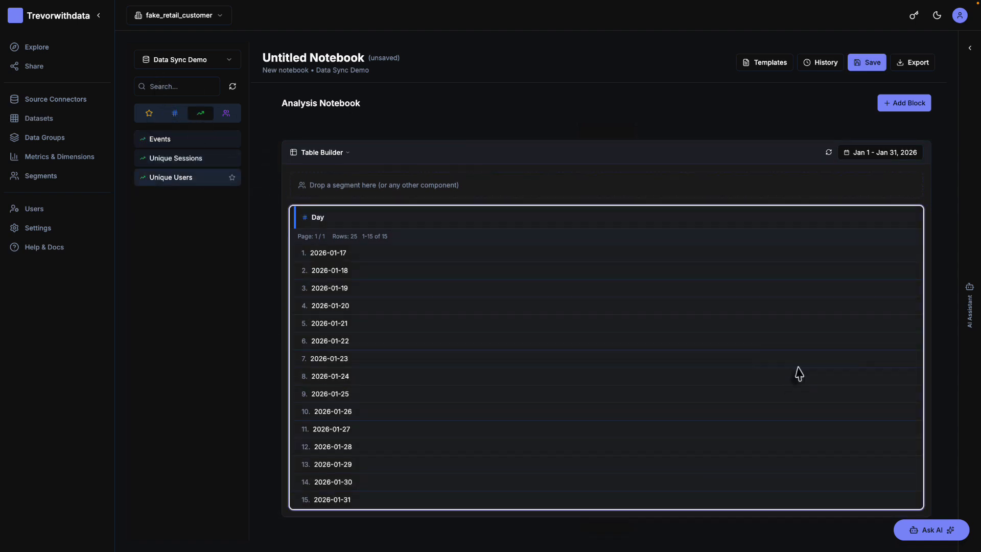
{"action": "left_click", "coordinate": [406, 230]}
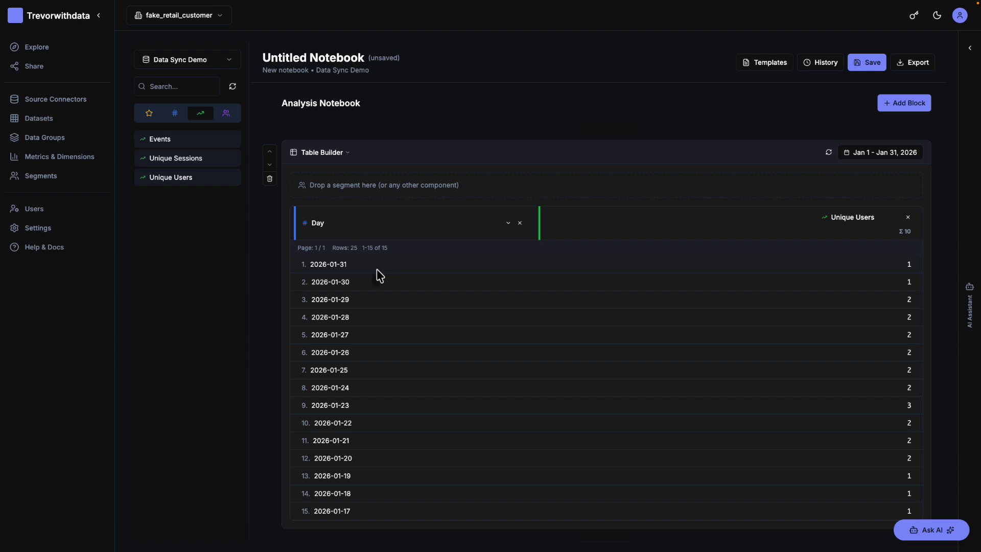
Replace the Day dimension in the table with Page URL and sort the pages by Unique Users, highest first
{"action": "left_click", "coordinate": [174, 113]}
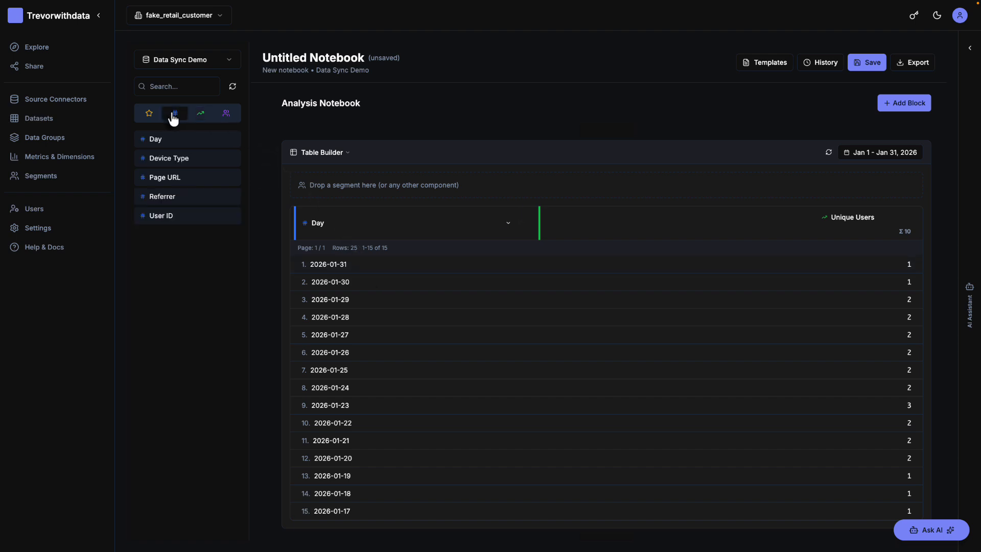
{"action": "left_click_drag", "start_coordinate": [164, 177], "coordinate": [378, 231]}
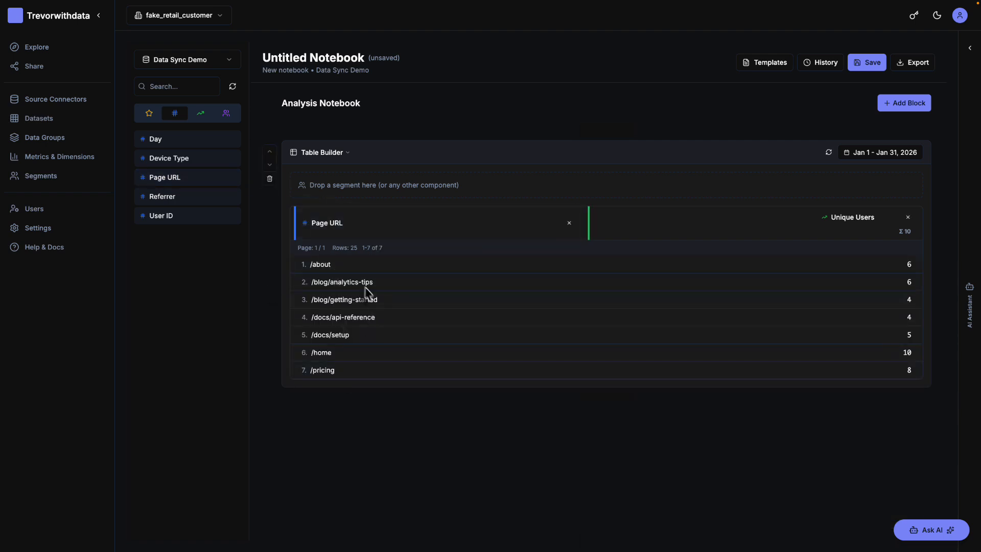
{"action": "left_click", "coordinate": [712, 237]}
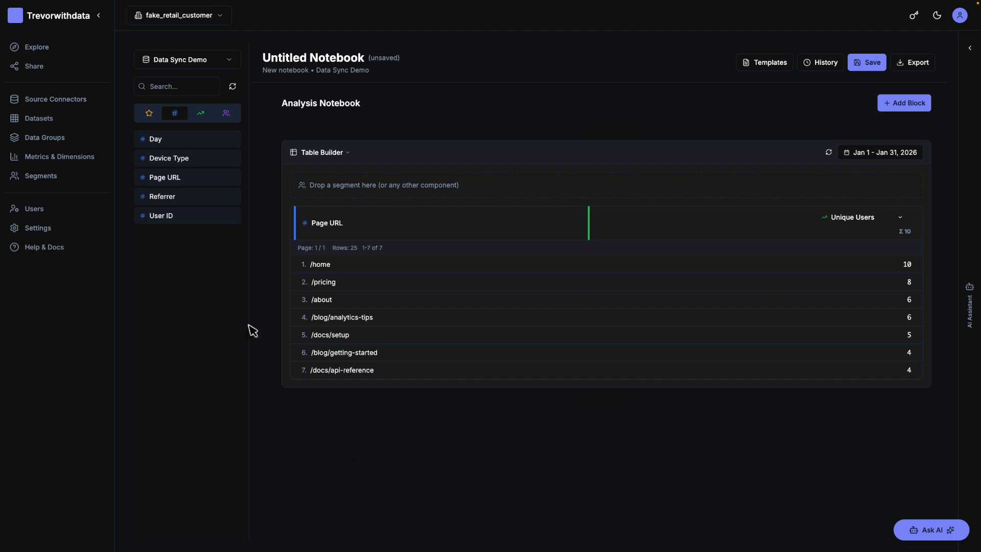
Break down the /home row by User ID, show 25 rows in the breakdown, and review the listed users
{"action": "left_click_drag", "start_coordinate": [164, 216], "coordinate": [298, 254]}
{"action": "left_click_drag", "start_coordinate": [364, 290], "coordinate": [374, 271]}
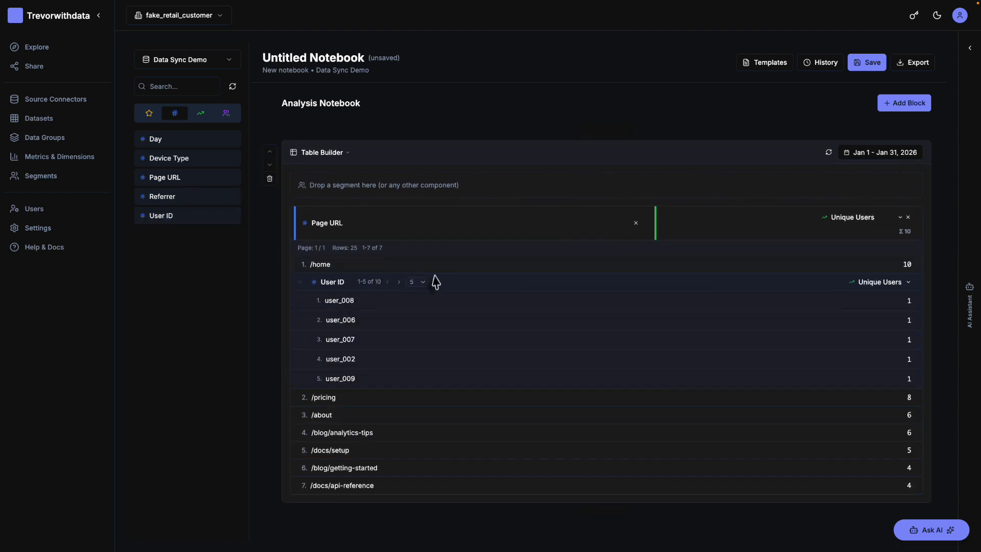
{"action": "left_click", "coordinate": [418, 282]}
{"action": "left_click", "coordinate": [423, 305]}
{"action": "scroll", "coordinate": [439, 344], "scroll_direction": "down", "scroll_amount": 1}
{"action": "scroll", "coordinate": [438, 339], "scroll_direction": "up", "scroll_amount": 1}
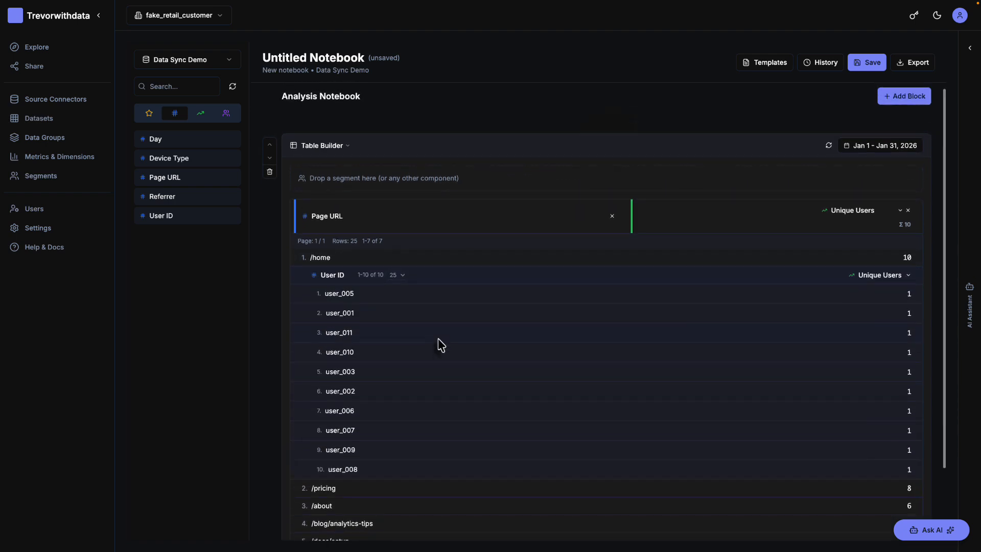
{"action": "scroll", "coordinate": [438, 340], "scroll_direction": "down", "scroll_amount": 2}
{"action": "scroll", "coordinate": [438, 340], "scroll_direction": "up", "scroll_amount": 1}
{"action": "scroll", "coordinate": [437, 338], "scroll_direction": "up", "scroll_amount": 1}
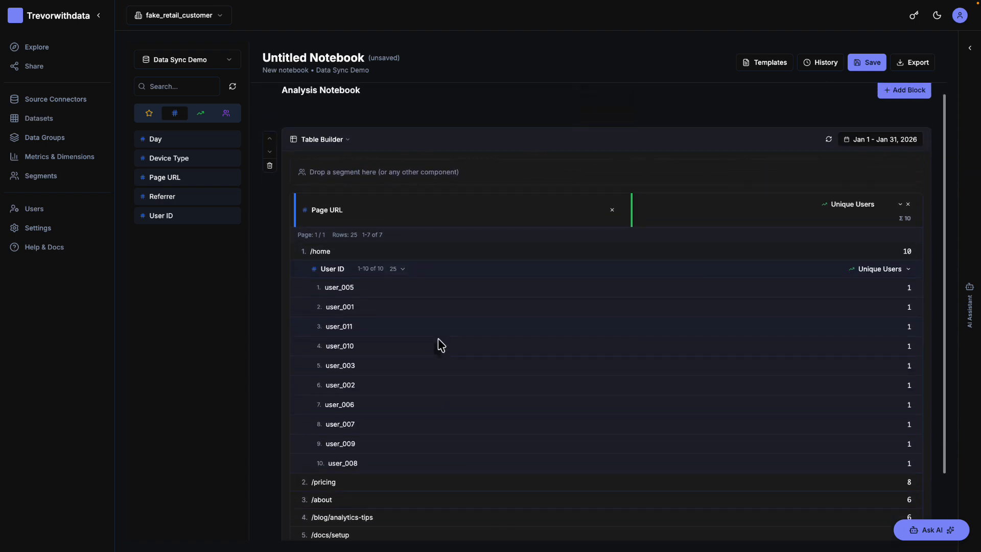